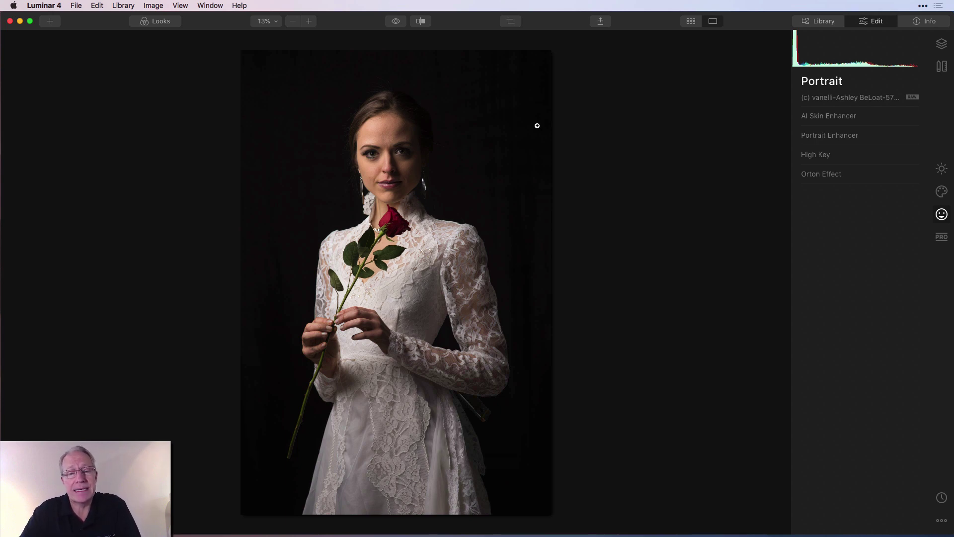
Zoom the portrait from 13% to 50% and center the bride's face in view
{"action": "left_click", "coordinate": [309, 21]}
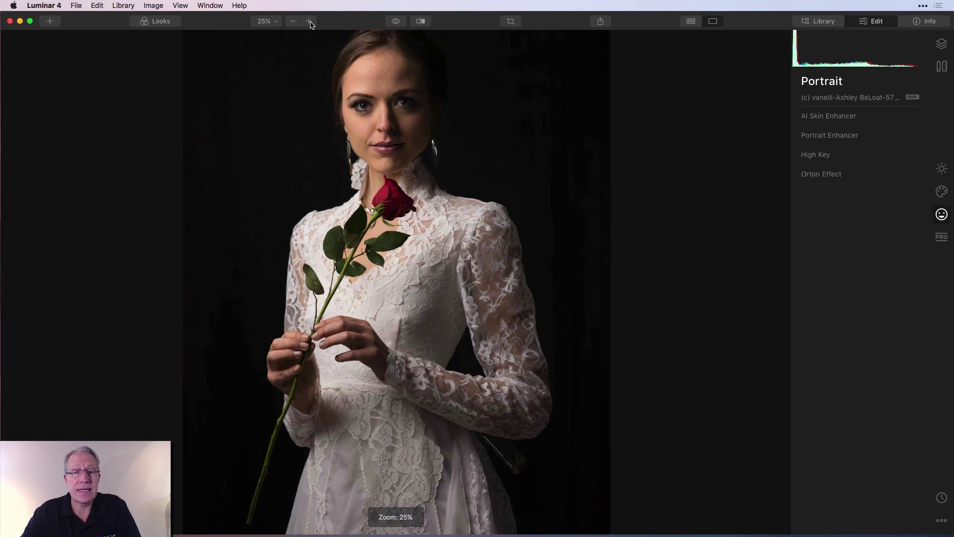
{"action": "scroll", "coordinate": [352, 187], "scroll_direction": "up", "scroll_amount": 7}
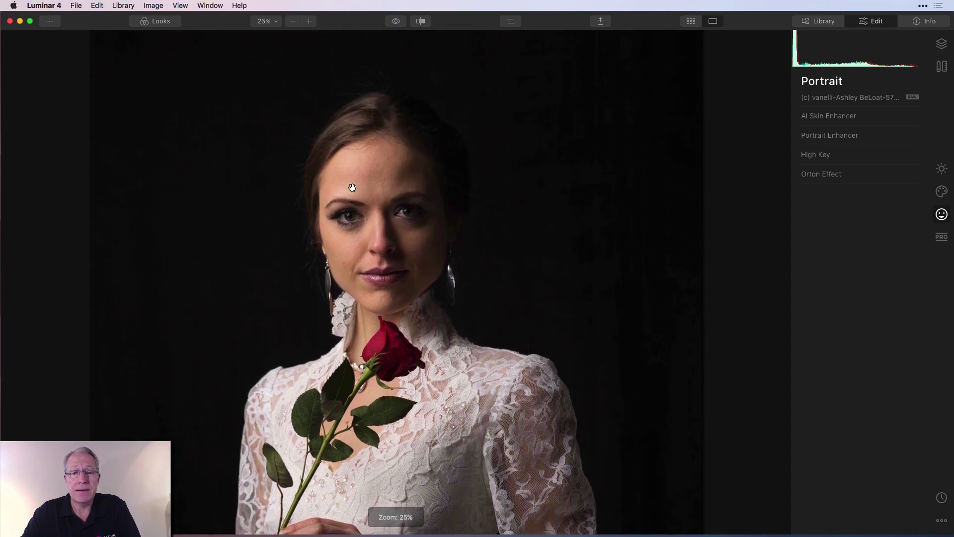
{"action": "scroll", "coordinate": [352, 187], "scroll_direction": "up", "scroll_amount": 2}
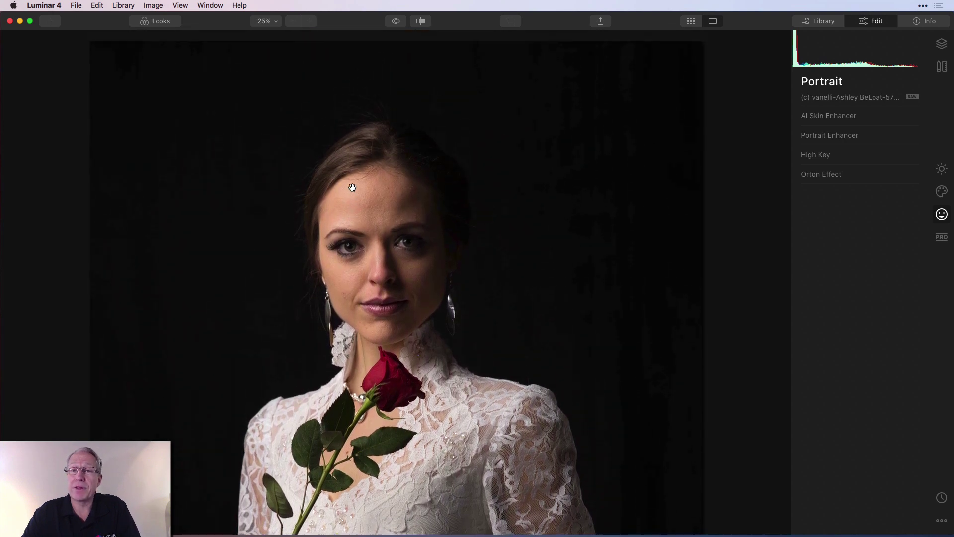
{"action": "left_click", "coordinate": [309, 21]}
{"action": "scroll", "coordinate": [370, 197], "scroll_direction": "up", "scroll_amount": 4}
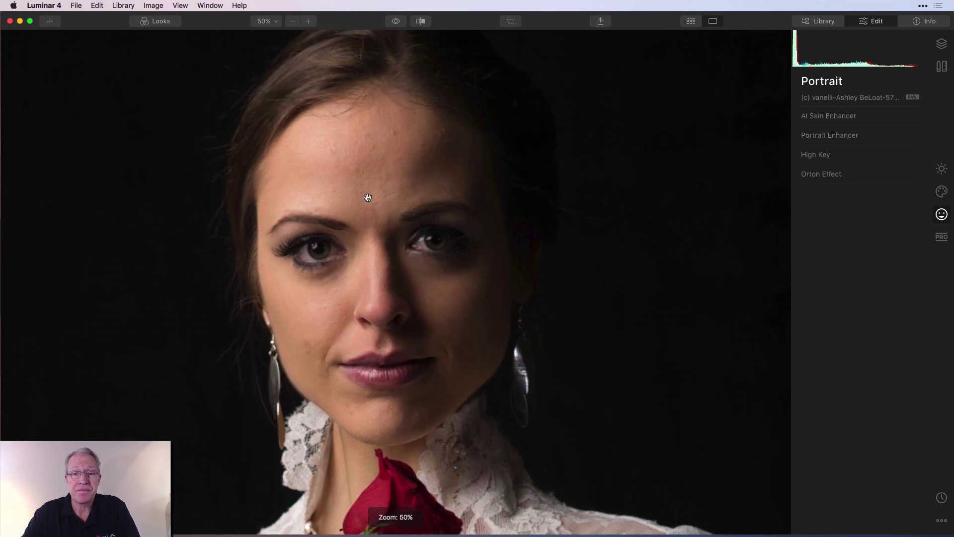
{"action": "scroll", "coordinate": [370, 196], "scroll_direction": "up", "scroll_amount": 3}
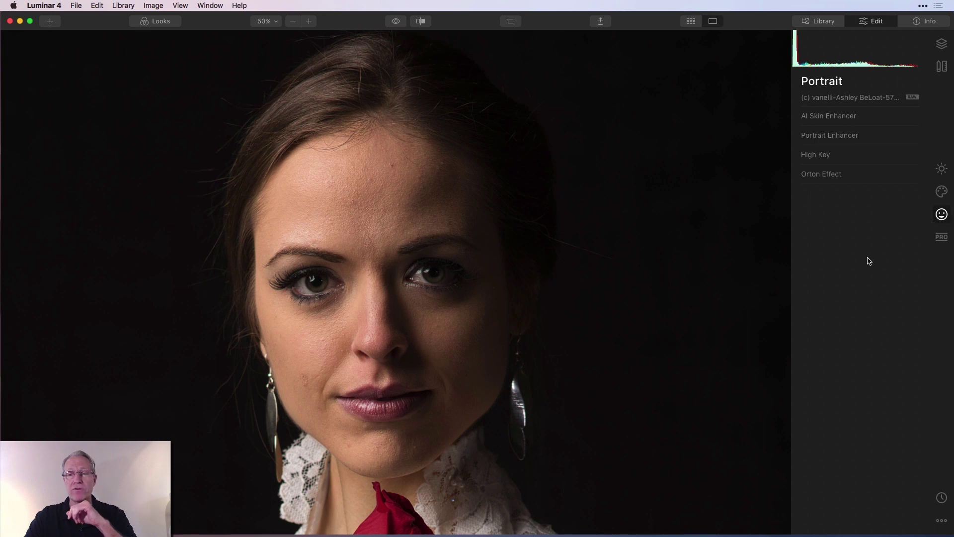
Apply AI Skin Enhancer at Amount 80 with AI Skin Defects Removal turned on
{"action": "left_click", "coordinate": [838, 117]}
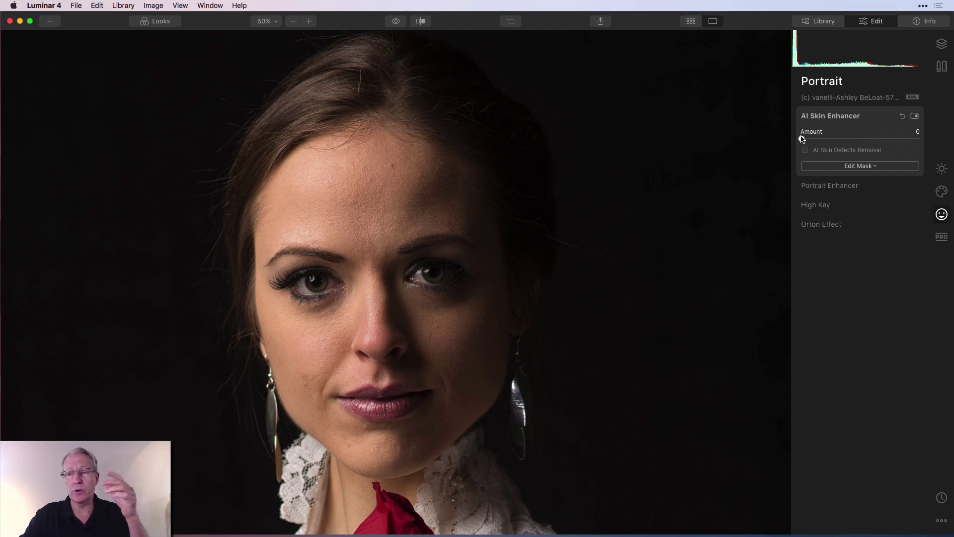
{"action": "left_click_drag", "start_coordinate": [801, 139], "coordinate": [895, 139]}
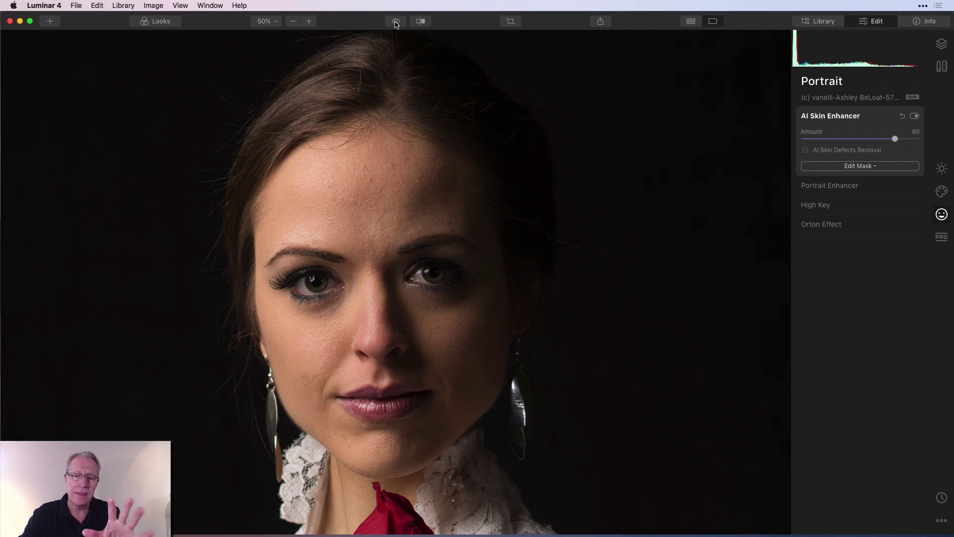
{"action": "left_click", "coordinate": [805, 150]}
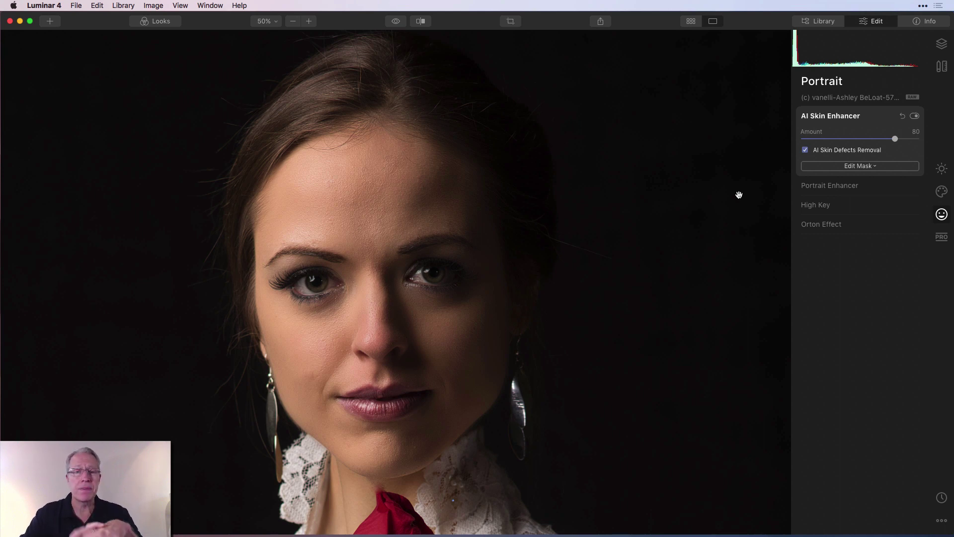
Compare the smoothed skin against the original with the before/after preview, ending on the edit
{"action": "left_click", "coordinate": [396, 22]}
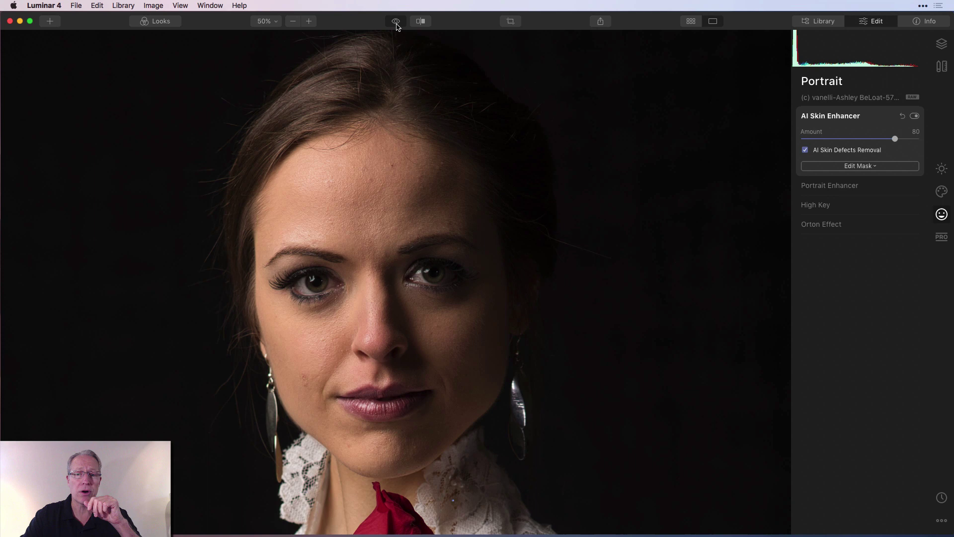
{"action": "left_click", "coordinate": [396, 23]}
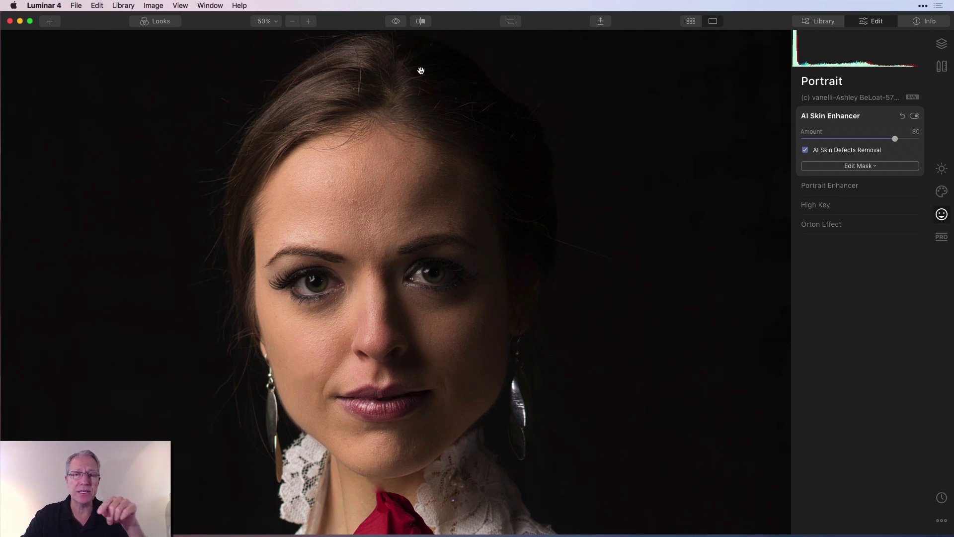
{"action": "left_click", "coordinate": [397, 22]}
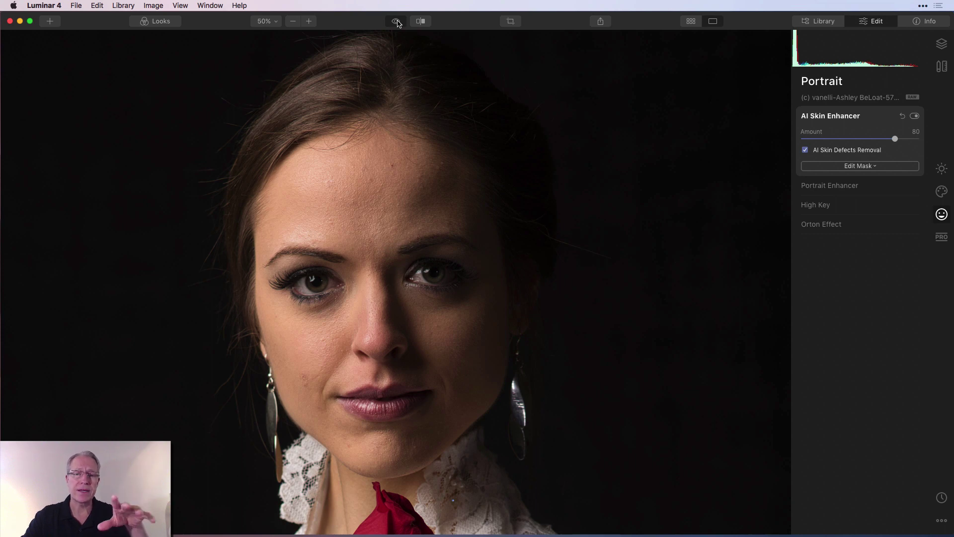
{"action": "left_click", "coordinate": [397, 22]}
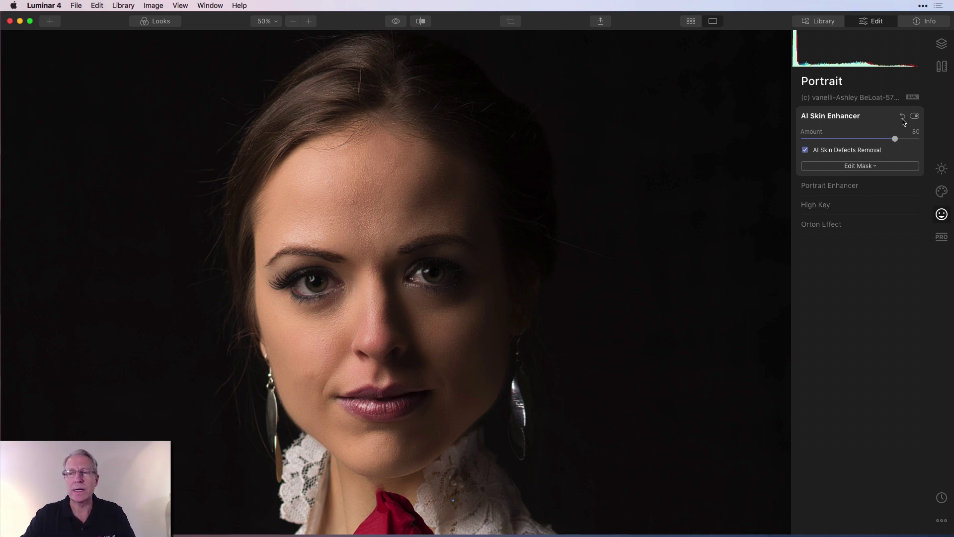
Collapse AI Skin Enhancer, expand Portrait Enhancer, and try Face Light at 66 before resetting it to 0
{"action": "left_click", "coordinate": [878, 120]}
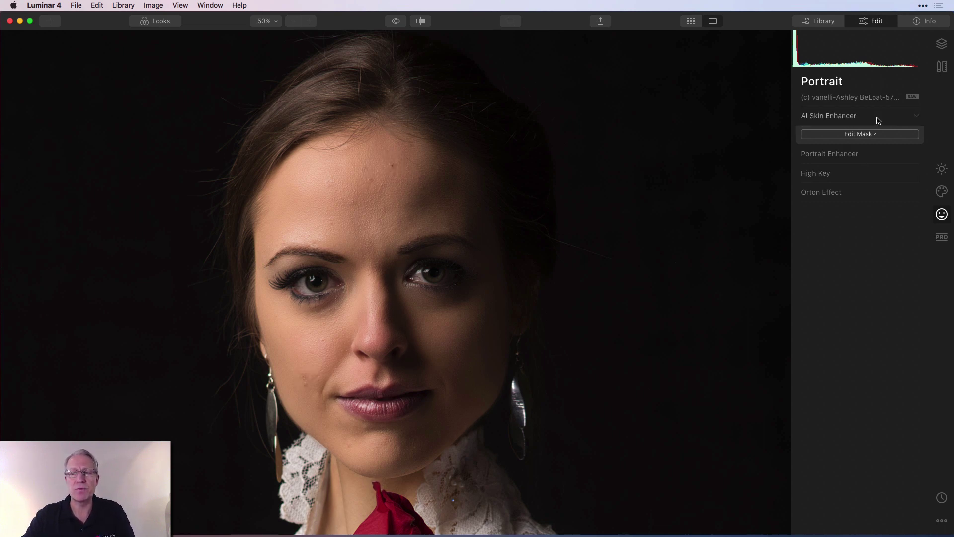
{"action": "left_click", "coordinate": [862, 136]}
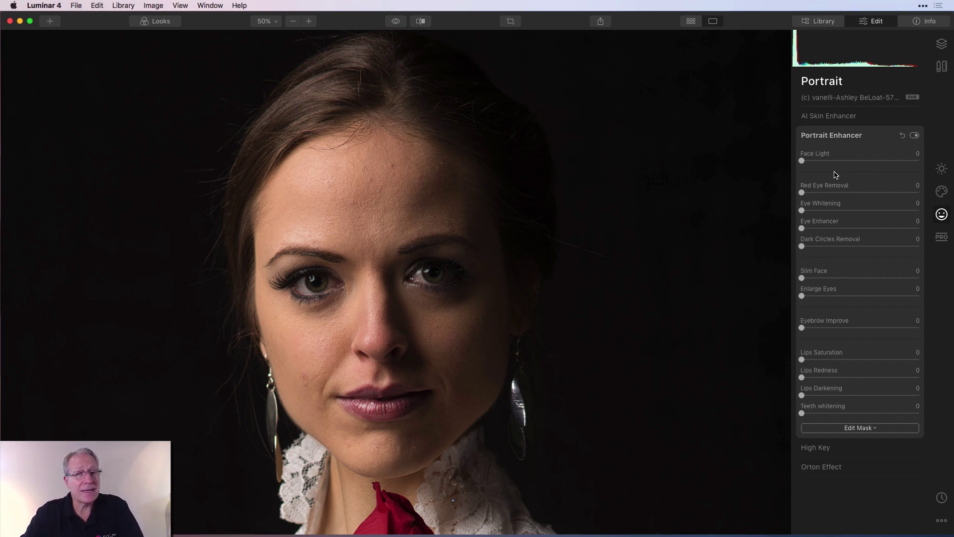
{"action": "left_click_drag", "start_coordinate": [802, 160], "coordinate": [887, 162]}
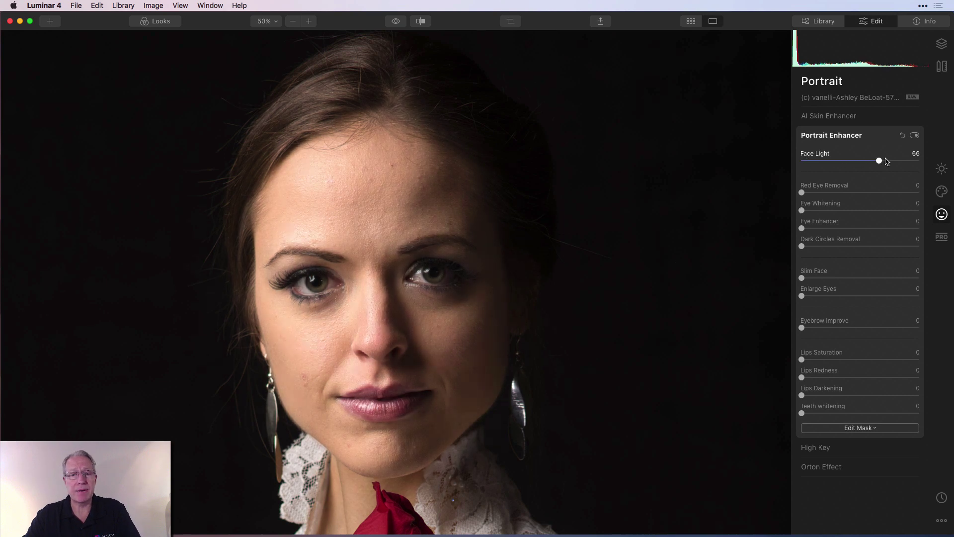
{"action": "double_click", "coordinate": [914, 159]}
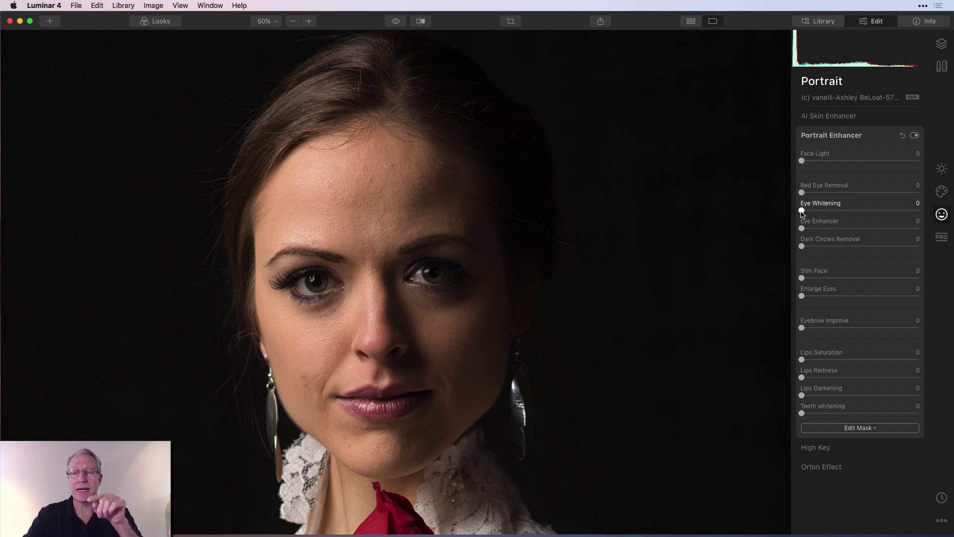
Try Eye Whitening, compare it with the original, then set it back to 0
{"action": "left_click_drag", "start_coordinate": [801, 210], "coordinate": [918, 206]}
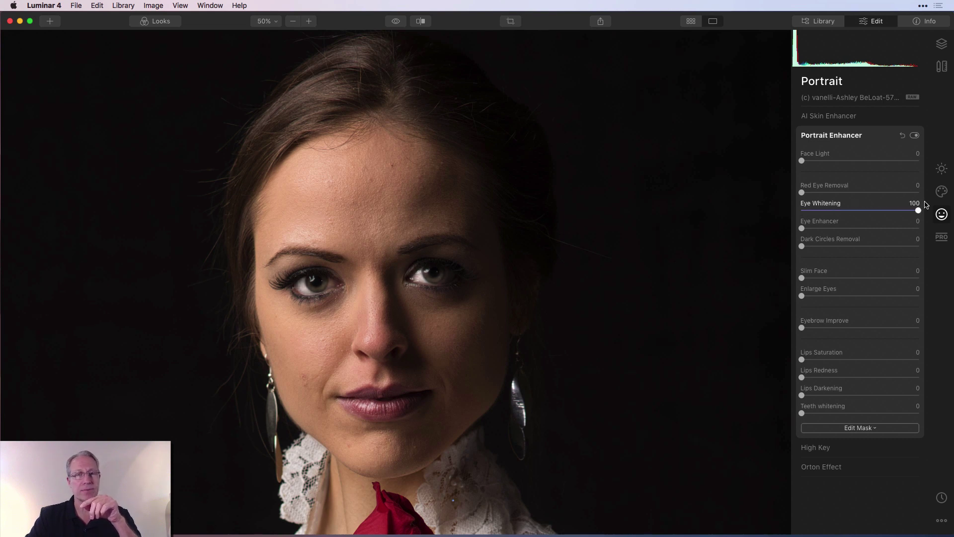
{"action": "left_click", "coordinate": [399, 23]}
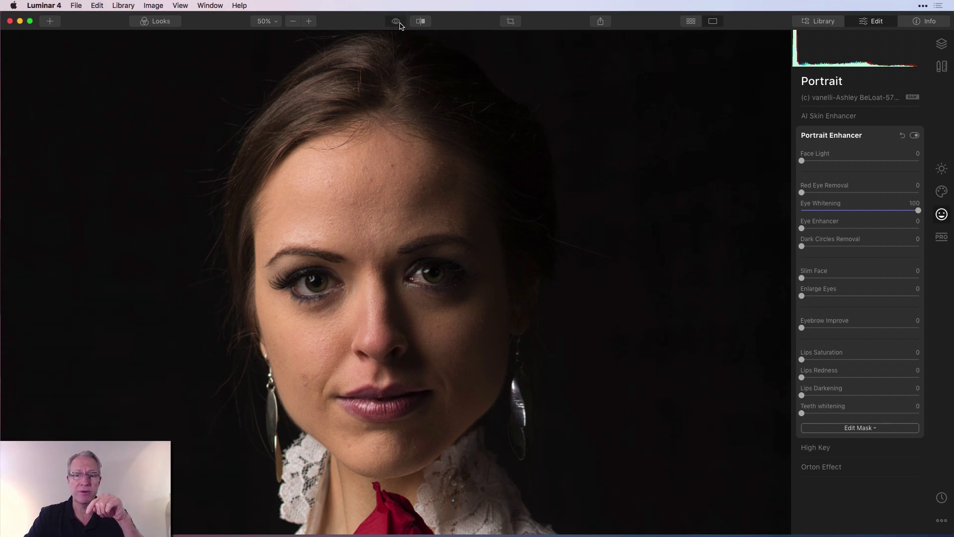
{"action": "left_click", "coordinate": [400, 23]}
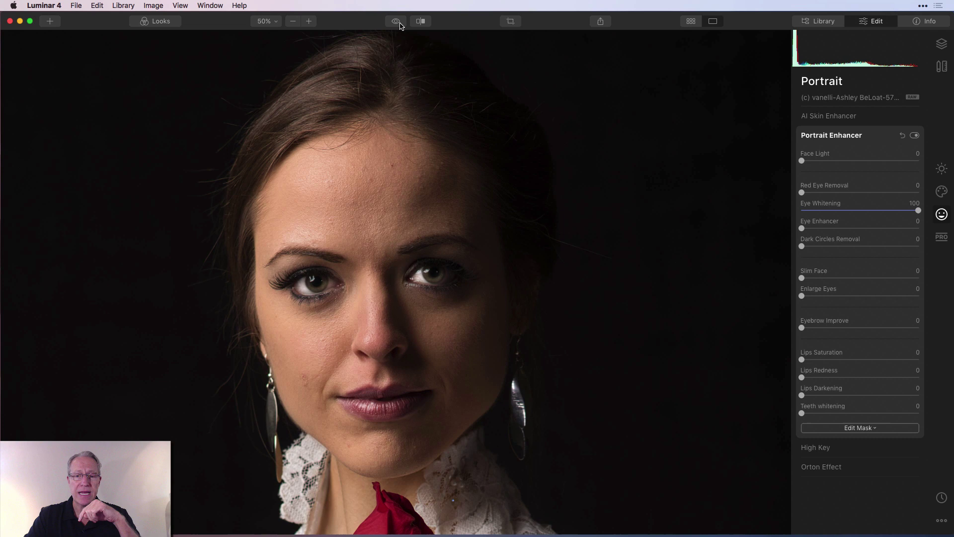
{"action": "left_click", "coordinate": [400, 24]}
{"action": "left_click", "coordinate": [400, 24]}
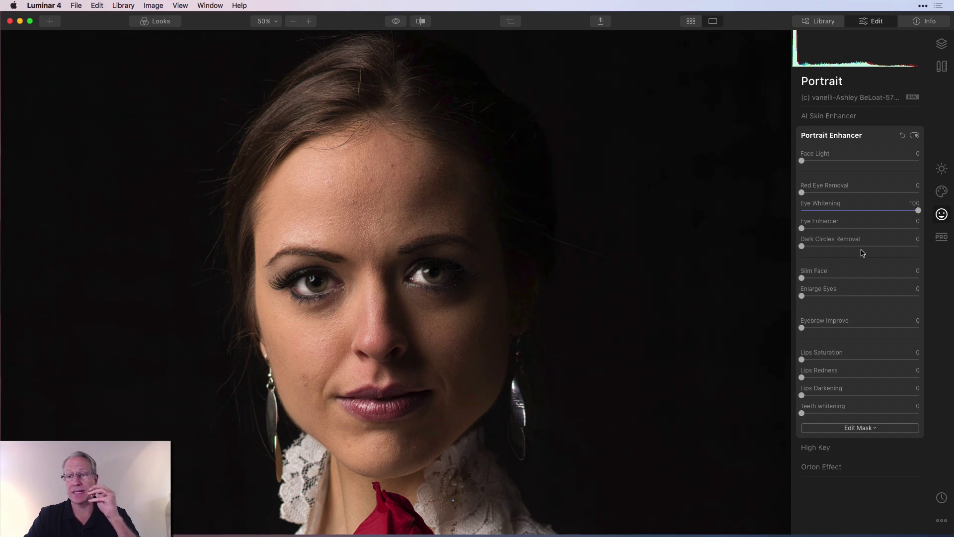
{"action": "left_click", "coordinate": [804, 211]}
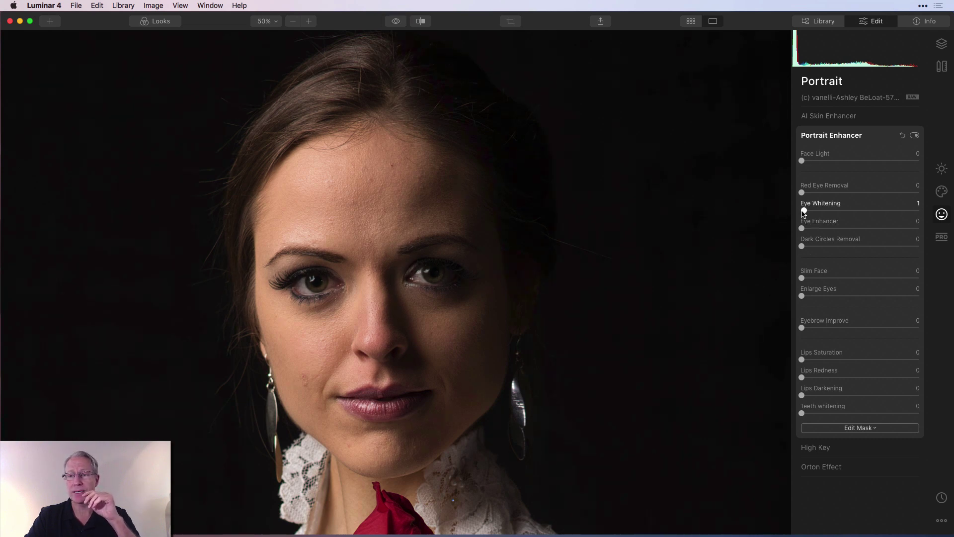
{"action": "left_click_drag", "start_coordinate": [803, 211], "coordinate": [800, 211]}
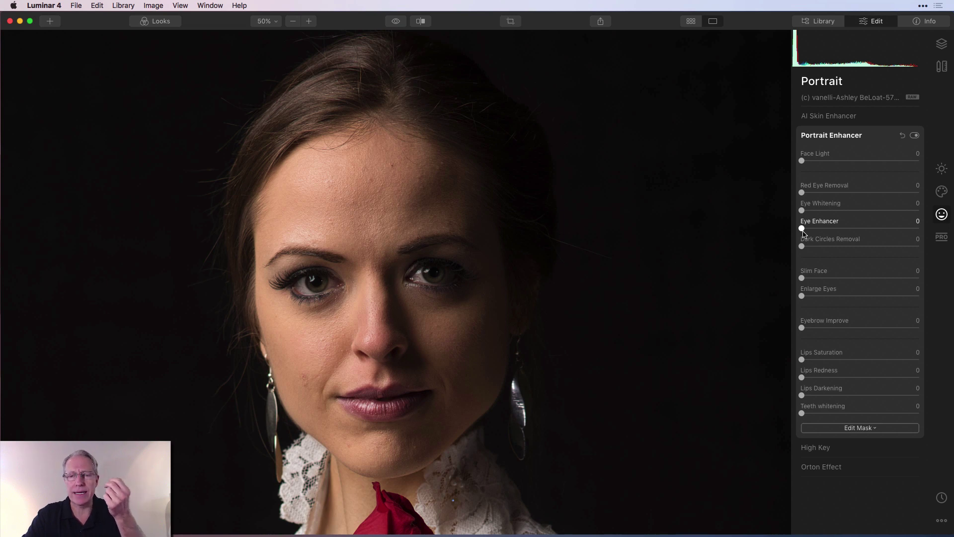
Raise Eye Enhancer to 99 and compare the enhanced eyes with the original
{"action": "left_click_drag", "start_coordinate": [802, 229], "coordinate": [925, 227]}
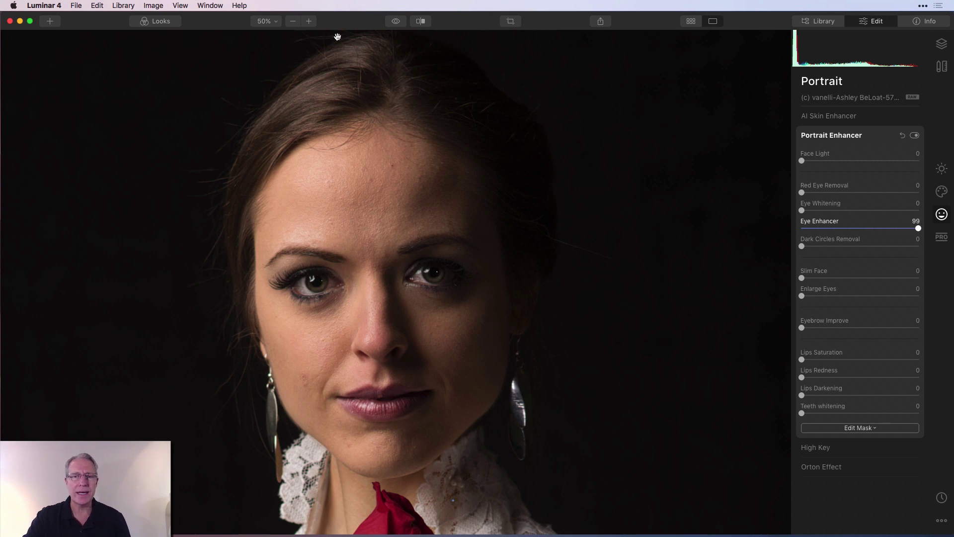
{"action": "left_click", "coordinate": [396, 24]}
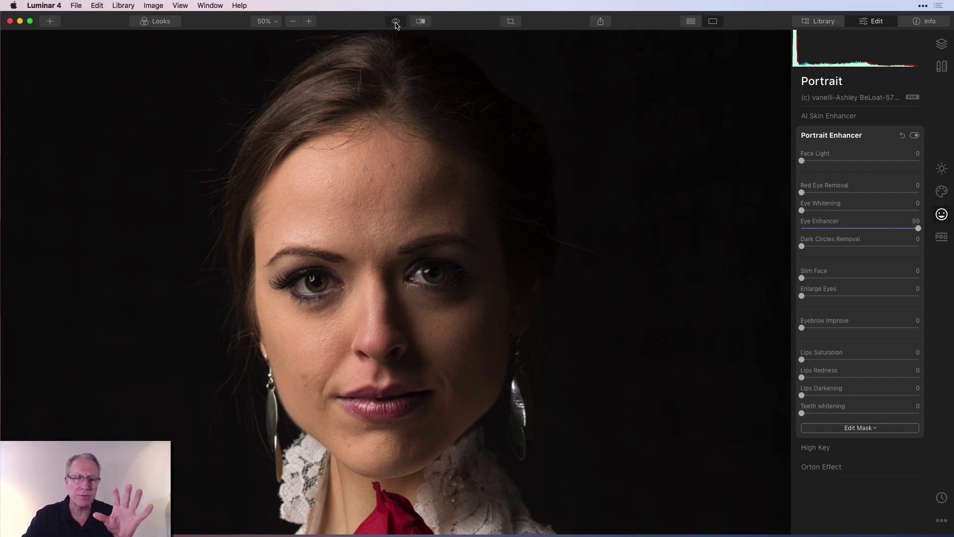
{"action": "left_click", "coordinate": [396, 24]}
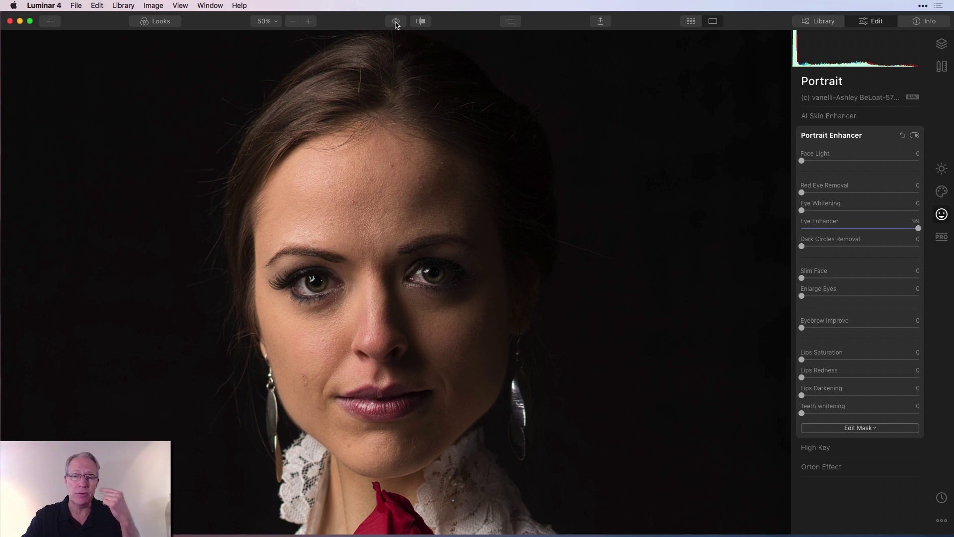
{"action": "left_click", "coordinate": [396, 22]}
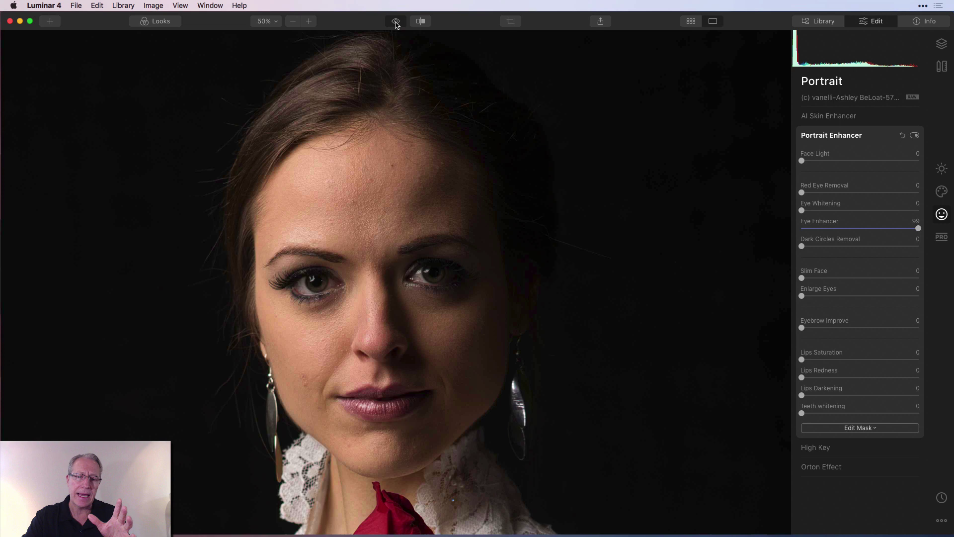
{"action": "left_click", "coordinate": [396, 22]}
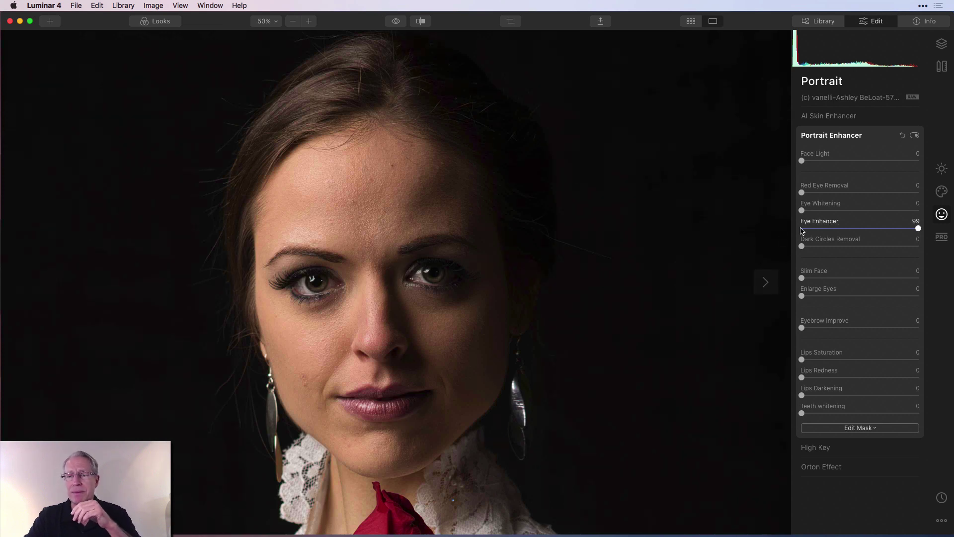
Return Eye Enhancer to 0, and try Dark Circles Removal with a before/after check before zeroing it
{"action": "left_click_drag", "start_coordinate": [918, 228], "coordinate": [801, 228]}
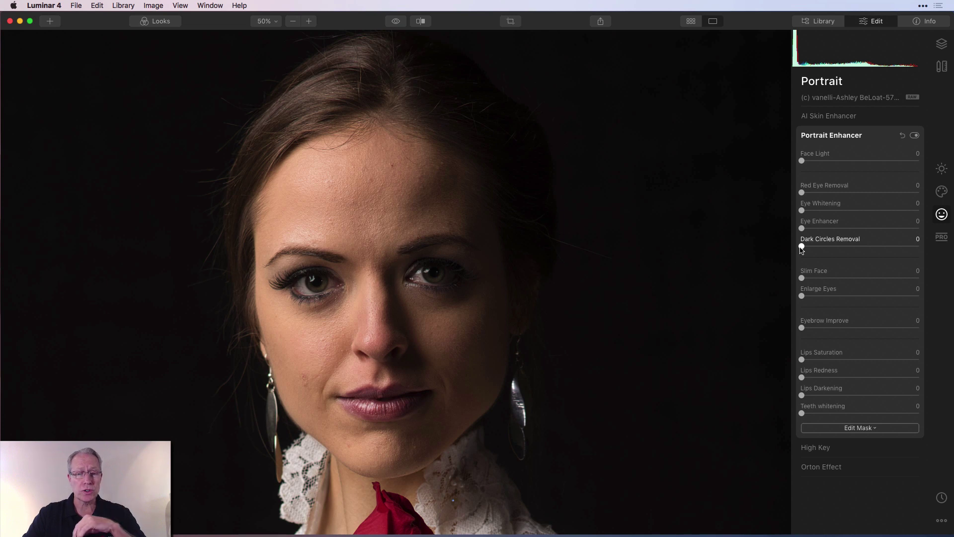
{"action": "left_click_drag", "start_coordinate": [801, 247], "coordinate": [911, 246]}
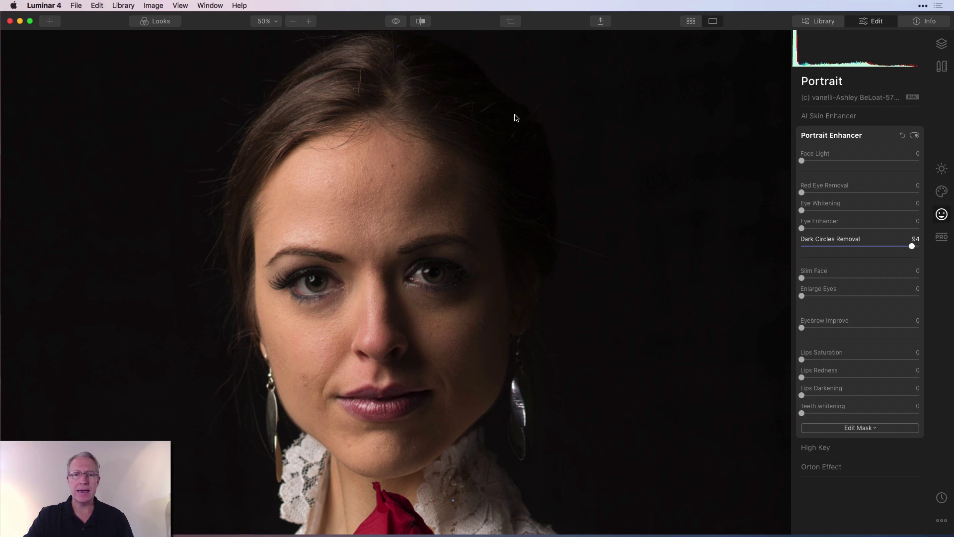
{"action": "left_click", "coordinate": [395, 20]}
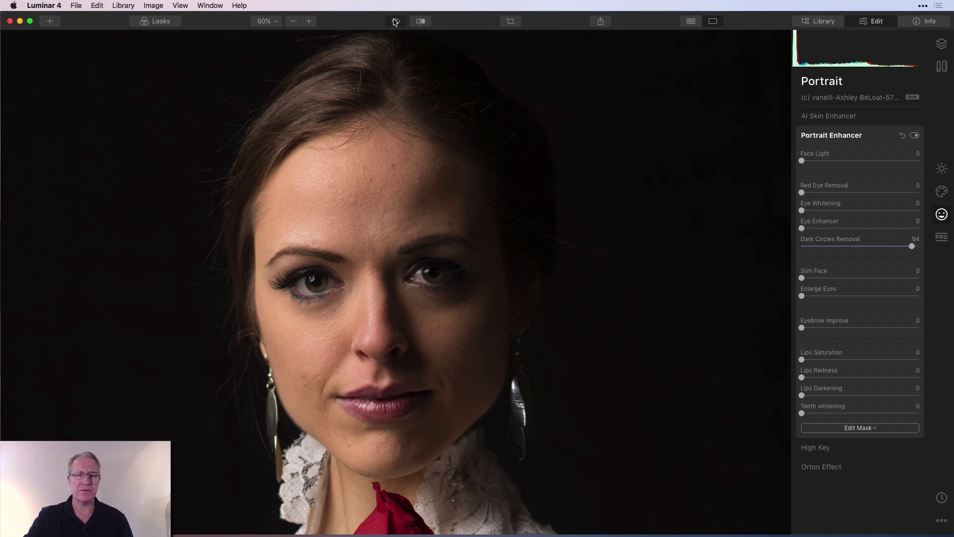
{"action": "left_click", "coordinate": [395, 21]}
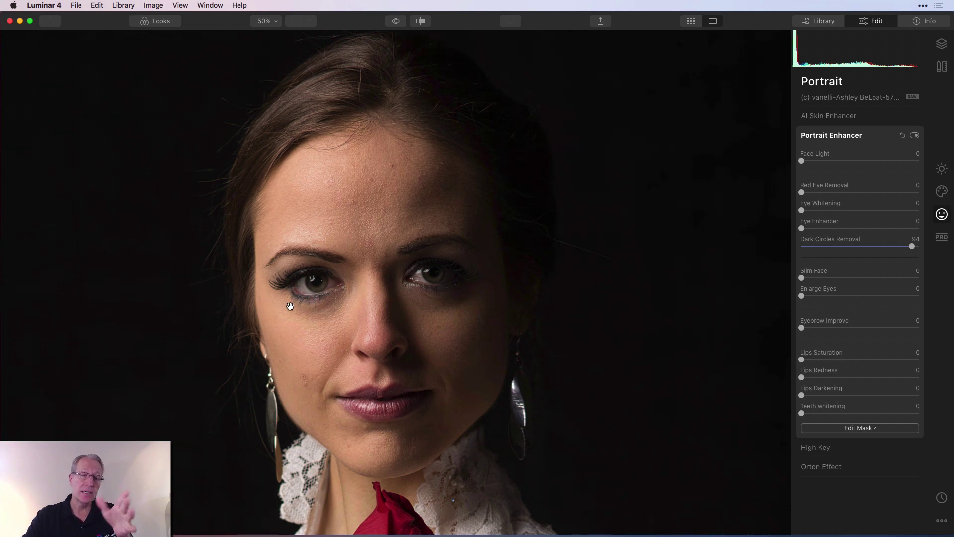
{"action": "left_click", "coordinate": [396, 22]}
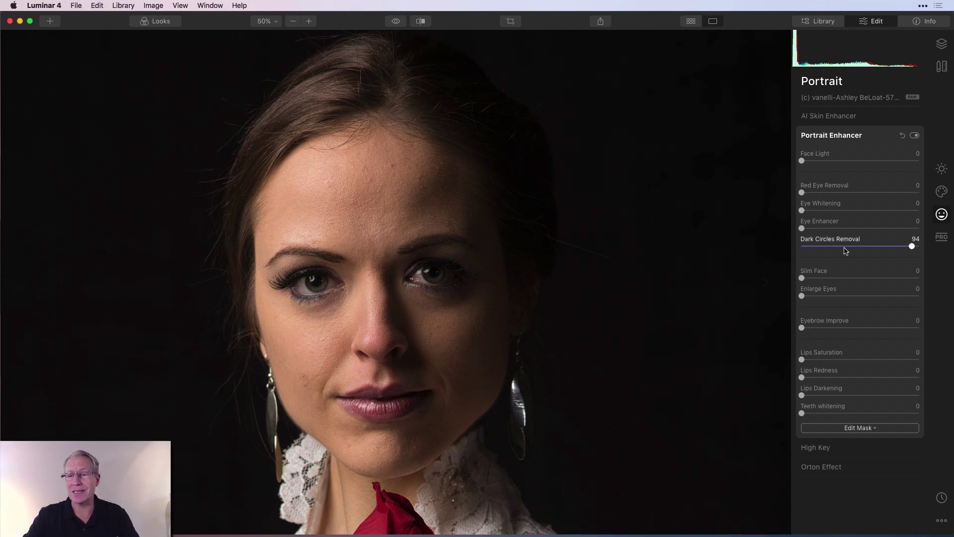
{"action": "left_click_drag", "start_coordinate": [825, 248], "coordinate": [793, 250]}
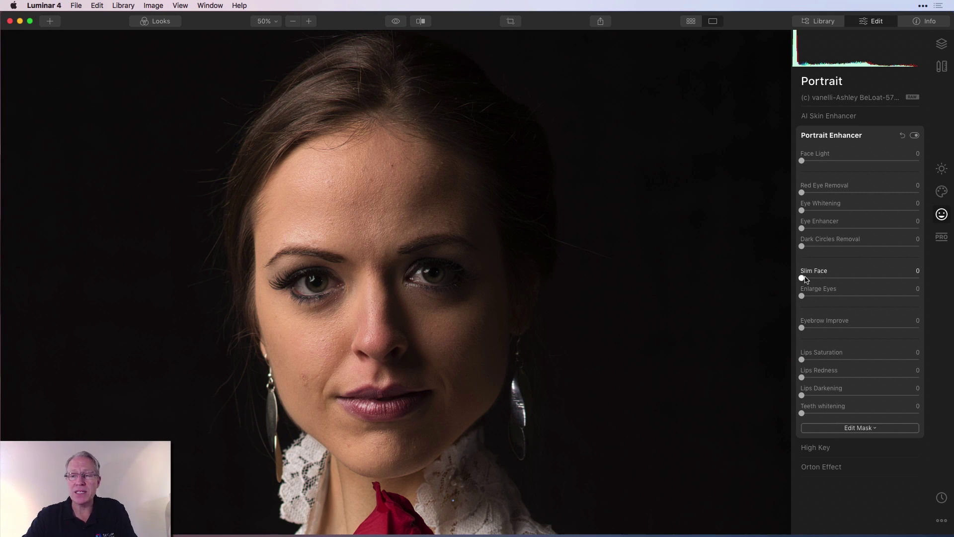
{"action": "left_click_drag", "start_coordinate": [816, 278], "coordinate": [888, 269]}
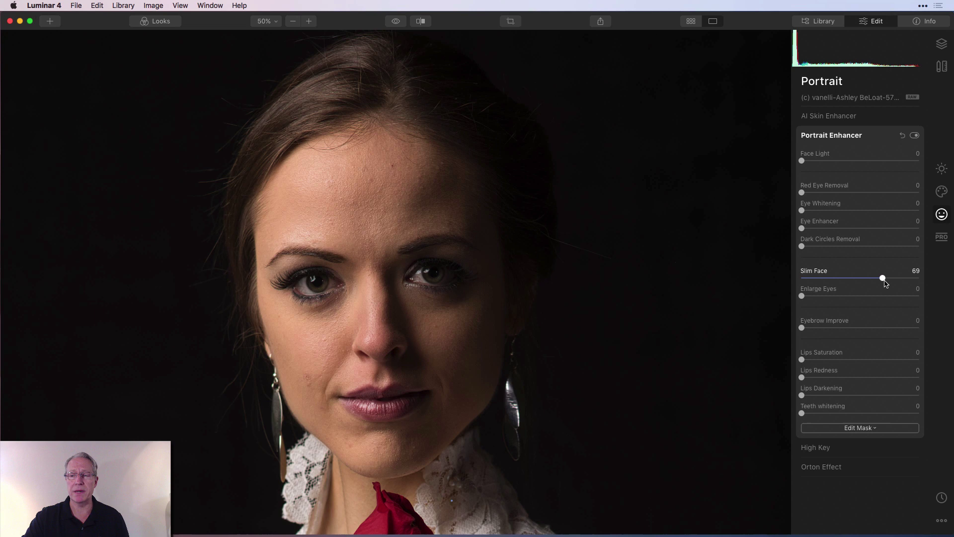
{"action": "left_click_drag", "start_coordinate": [882, 278], "coordinate": [770, 292]}
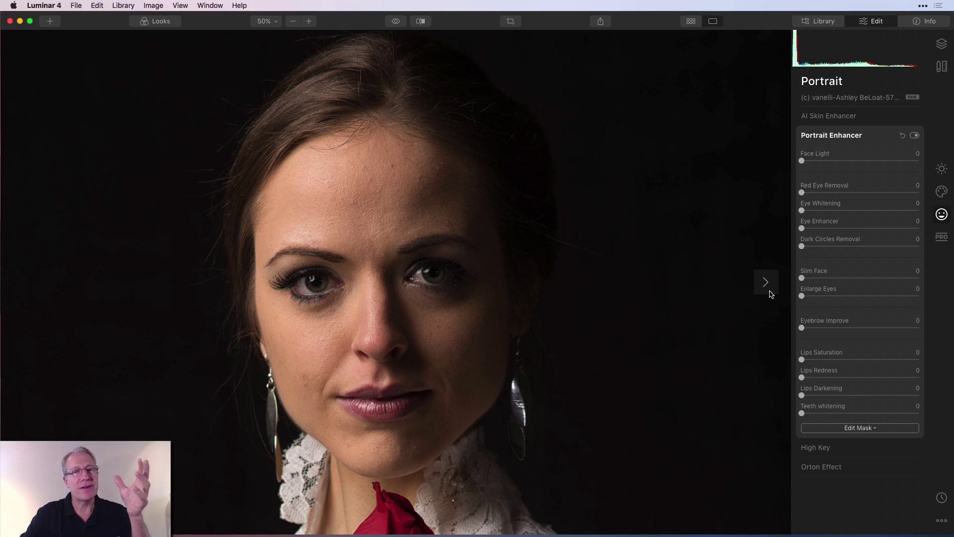
{"action": "left_click_drag", "start_coordinate": [802, 297], "coordinate": [779, 297]}
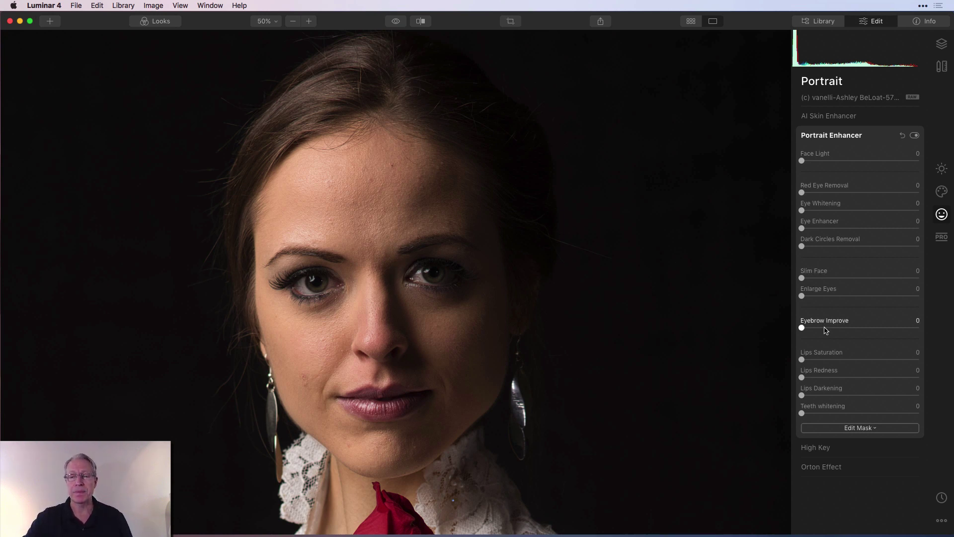
{"action": "left_click_drag", "start_coordinate": [801, 328], "coordinate": [891, 316]}
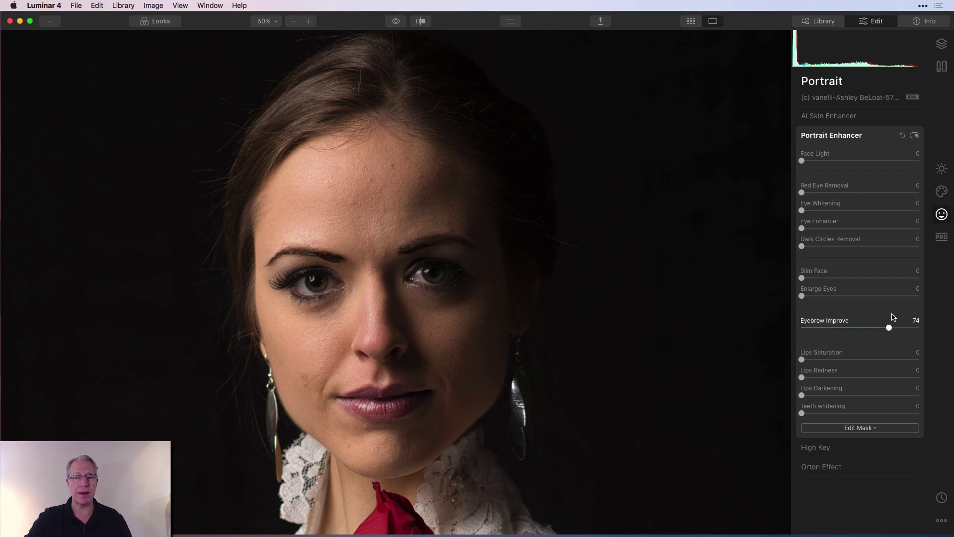
{"action": "left_click", "coordinate": [396, 22]}
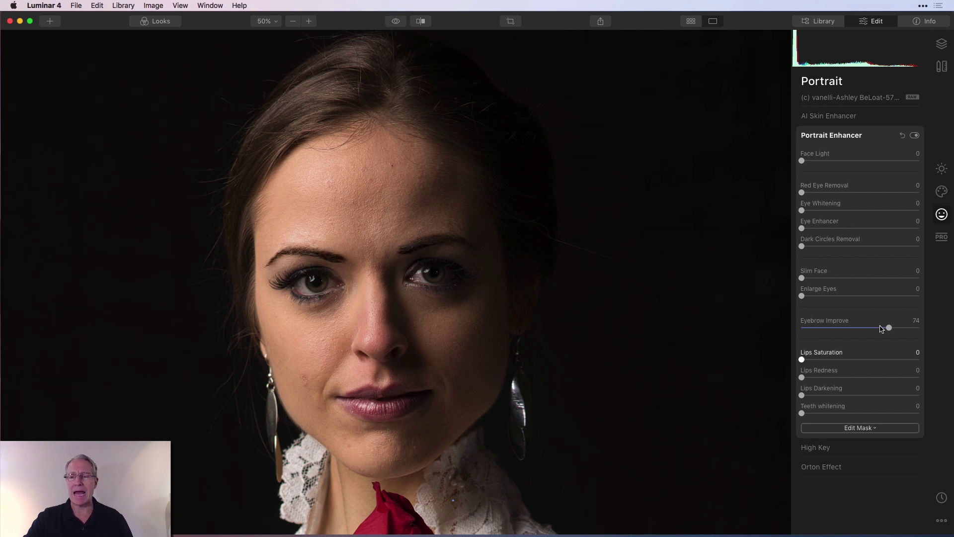
{"action": "left_click_drag", "start_coordinate": [888, 328], "coordinate": [782, 328]}
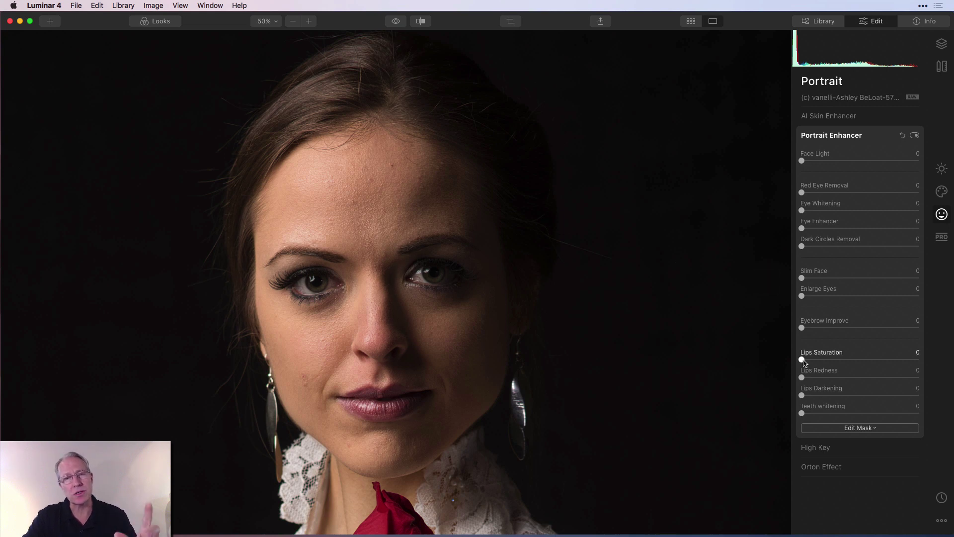
Try Lips Saturation and Lips Redness, undo both back to 0, and collapse Portrait Enhancer
{"action": "left_click_drag", "start_coordinate": [803, 362], "coordinate": [750, 351]}
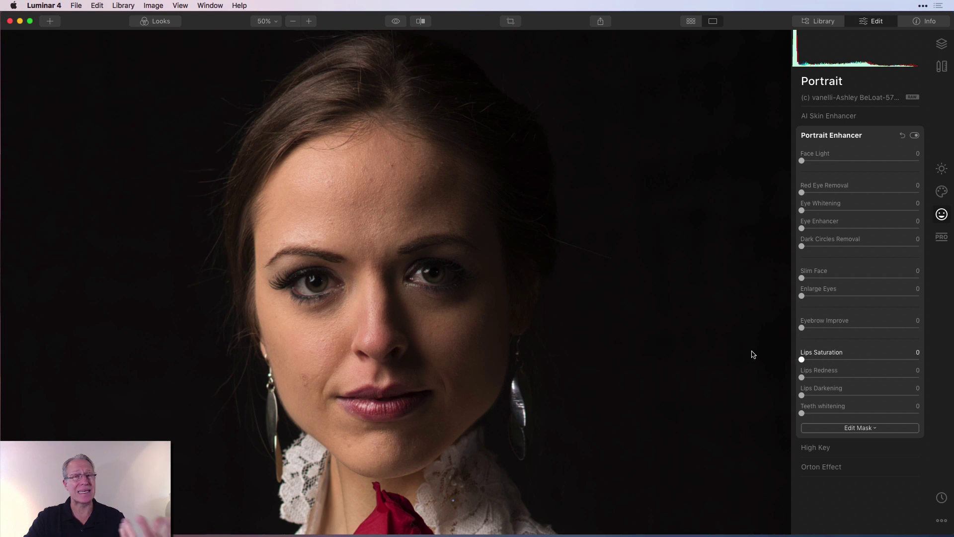
{"action": "left_click_drag", "start_coordinate": [802, 378], "coordinate": [829, 362]}
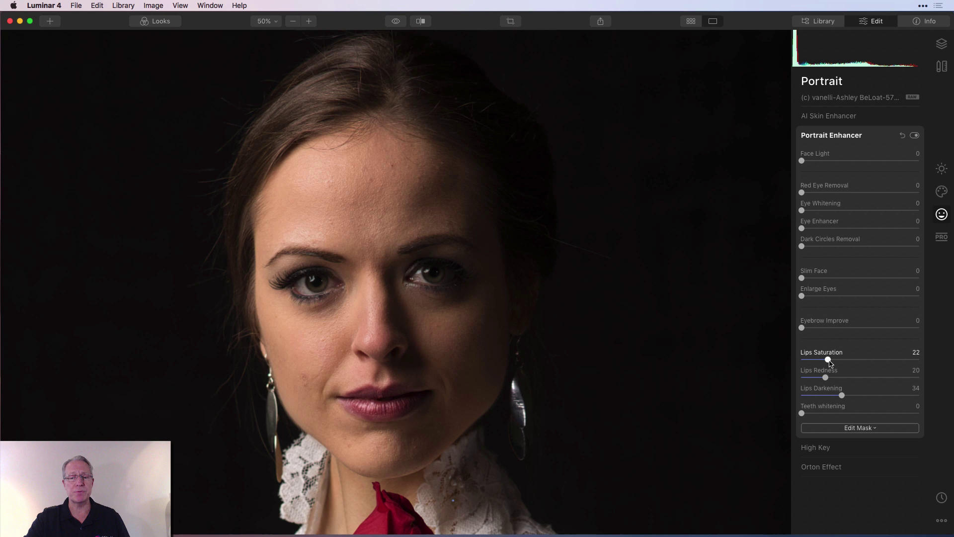
{"action": "key", "text": "super+z"}
{"action": "key", "text": "super+z"}
{"action": "key", "text": "super+z"}
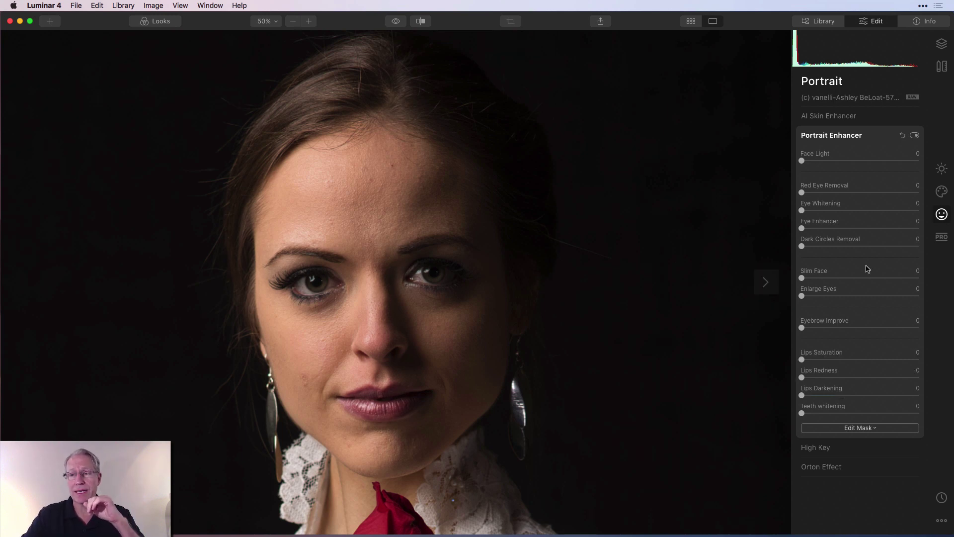
{"action": "left_click", "coordinate": [876, 137]}
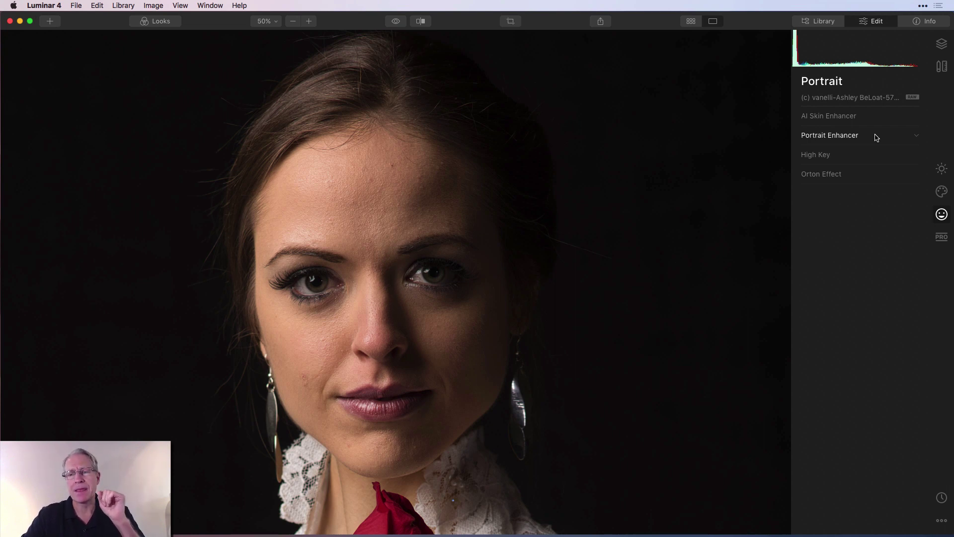
Apply High Key at Amount 62 with Standard 32, Dynamic 35 and Blacks 0
{"action": "left_click", "coordinate": [850, 159]}
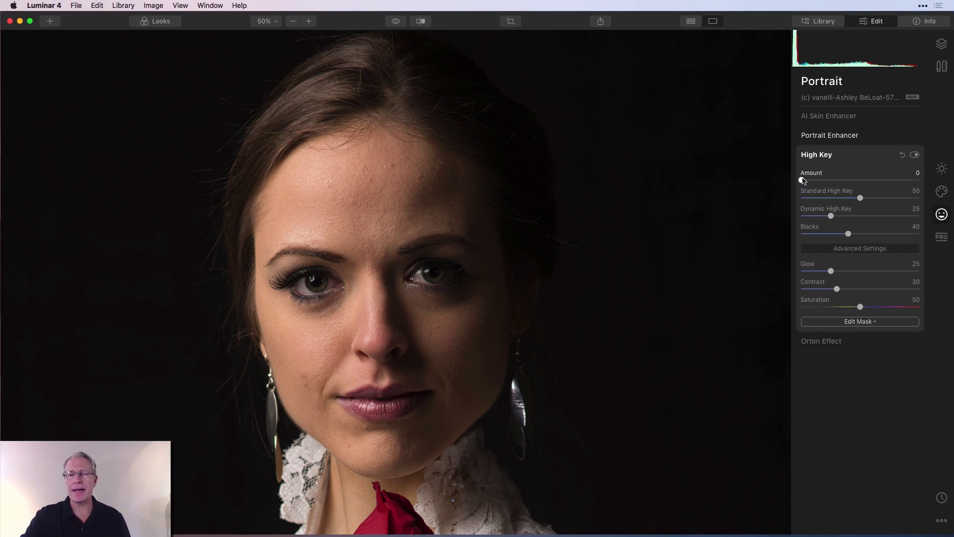
{"action": "left_click_drag", "start_coordinate": [801, 180], "coordinate": [878, 172]}
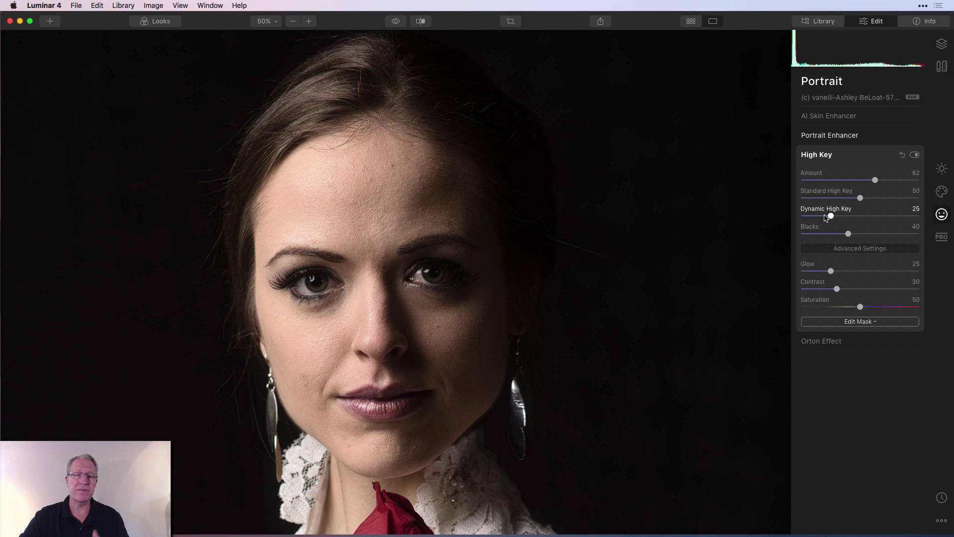
{"action": "left_click_drag", "start_coordinate": [860, 198], "coordinate": [781, 224]}
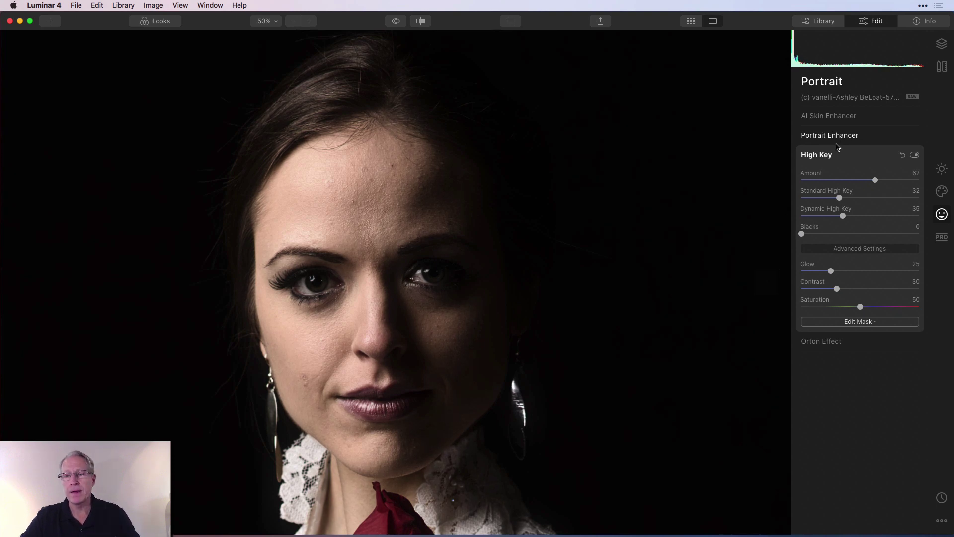
Raise the AI Skin Enhancer Amount to 100
{"action": "left_click", "coordinate": [835, 115]}
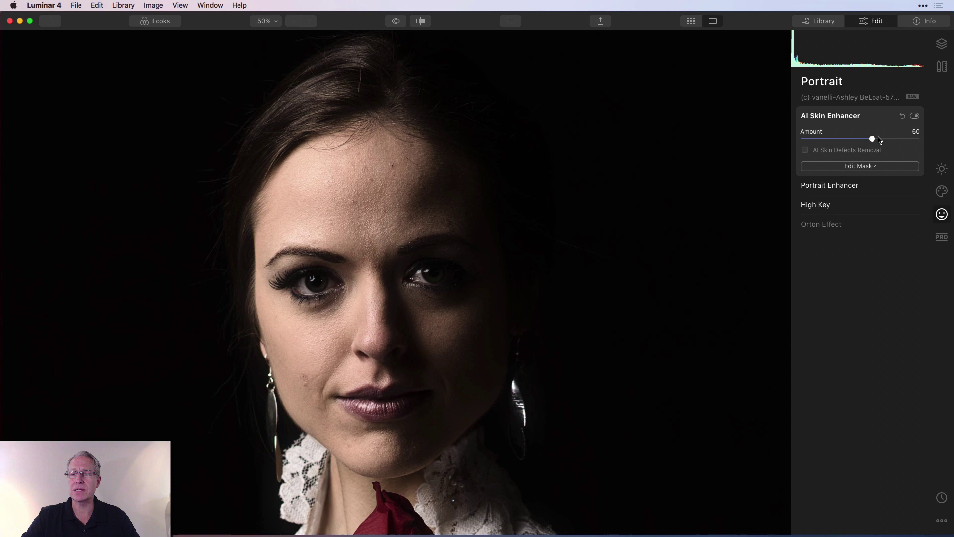
{"action": "left_click_drag", "start_coordinate": [878, 140], "coordinate": [922, 141]}
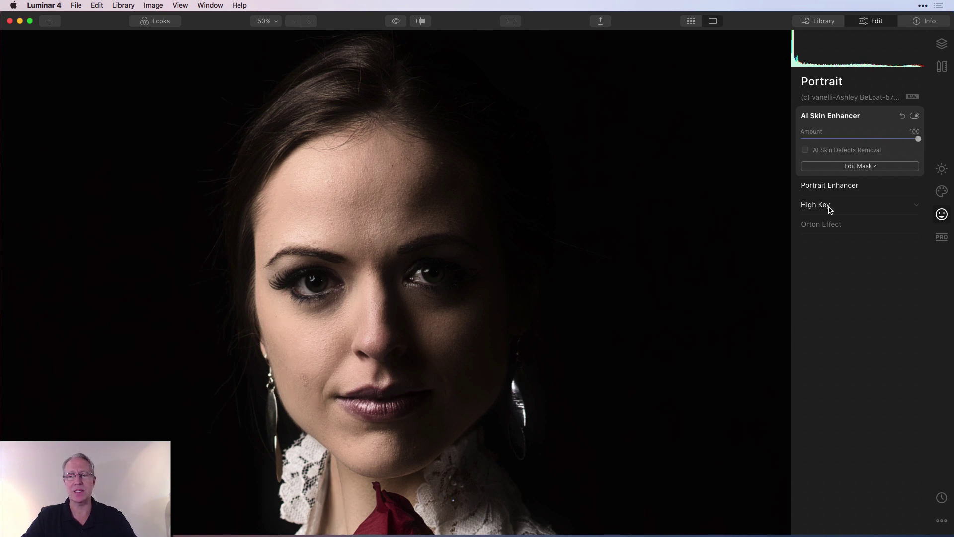
{"action": "left_click", "coordinate": [847, 205]}
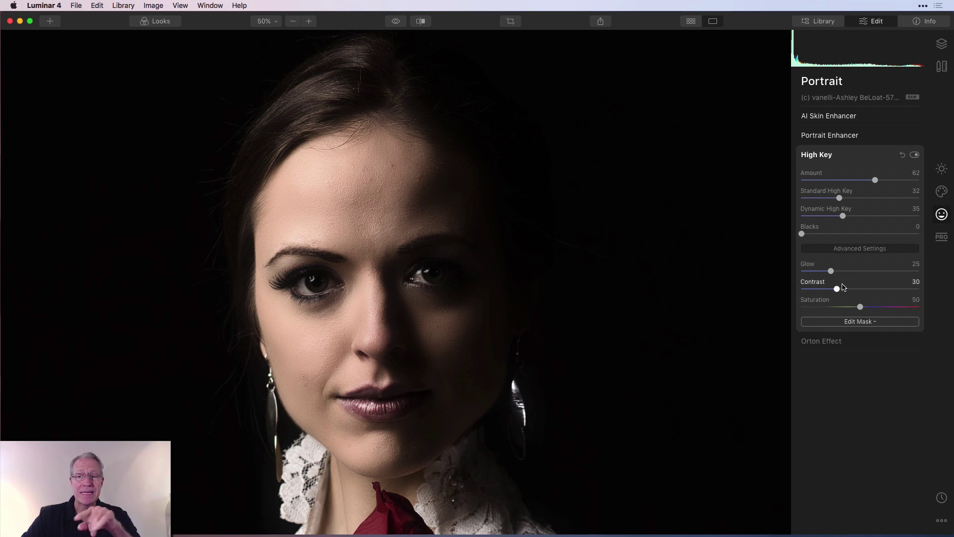
Set High Key's advanced Glow 64, Contrast 41 and Saturation 37, checking against the original
{"action": "left_click", "coordinate": [857, 249]}
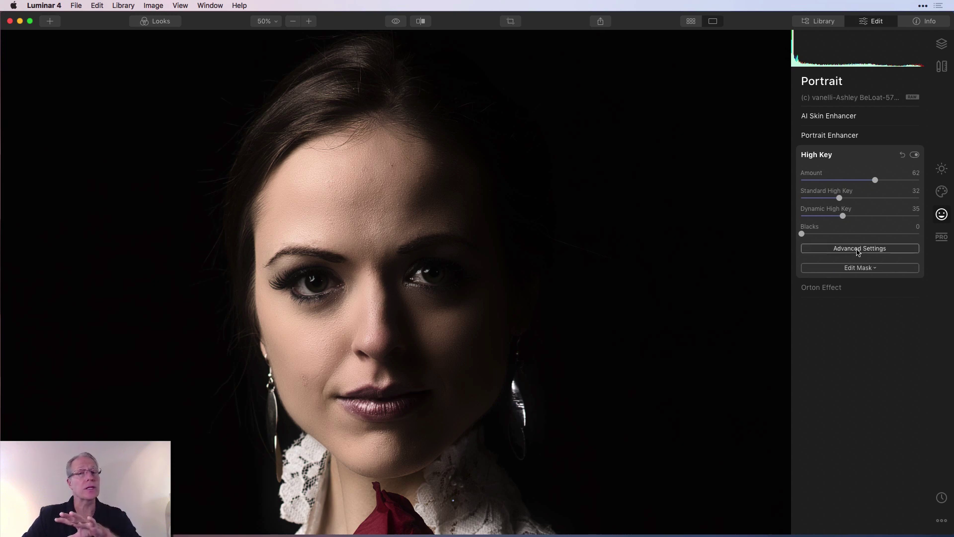
{"action": "left_click", "coordinate": [857, 251]}
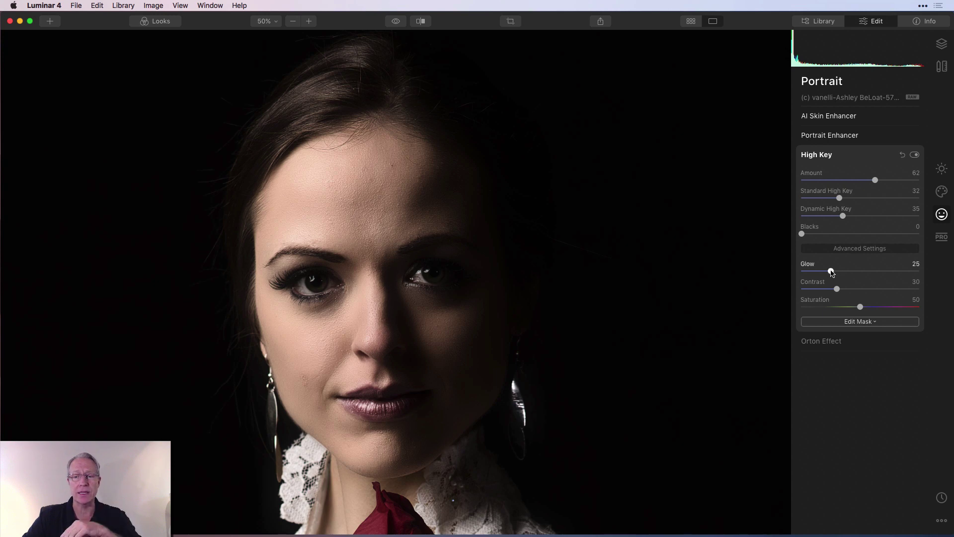
{"action": "left_click_drag", "start_coordinate": [831, 272], "coordinate": [876, 271]}
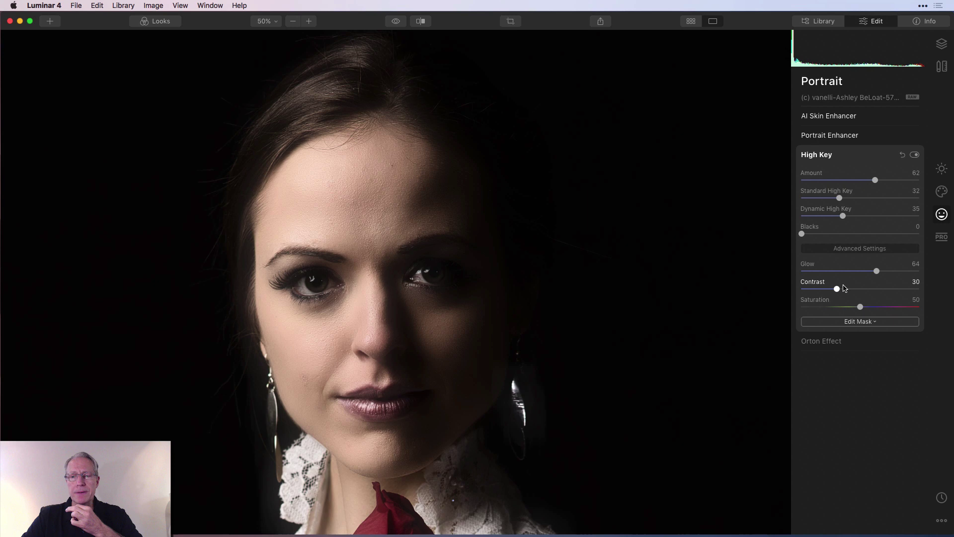
{"action": "left_click_drag", "start_coordinate": [837, 289], "coordinate": [845, 308]}
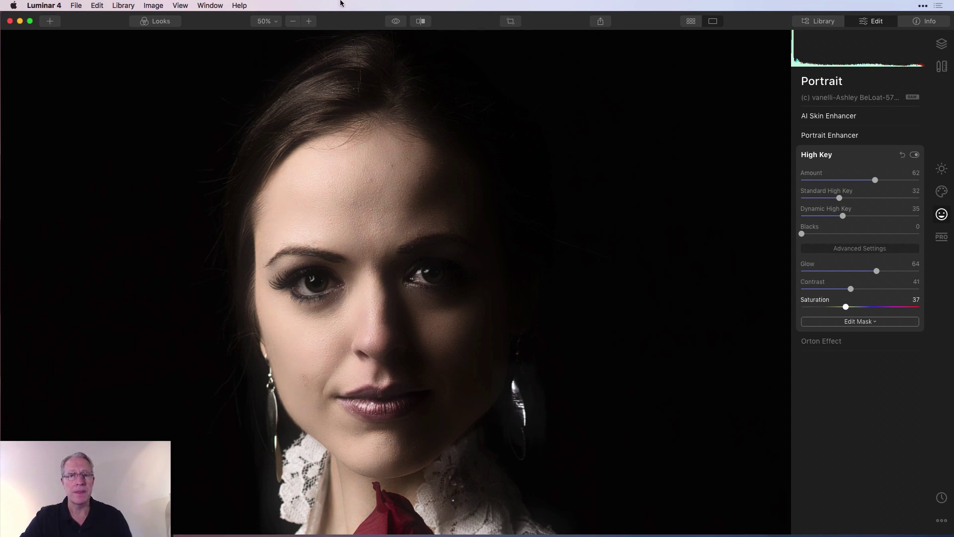
{"action": "left_click", "coordinate": [397, 22]}
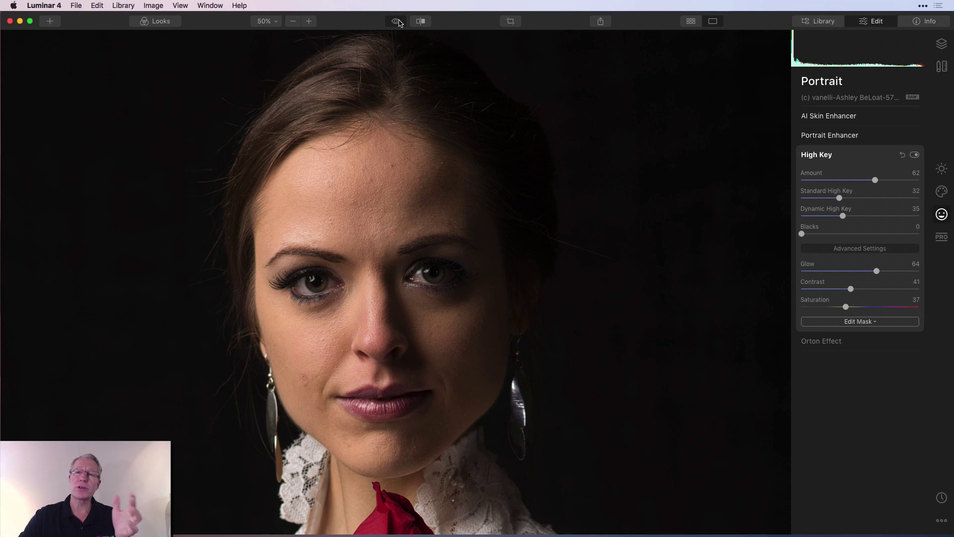
{"action": "left_click", "coordinate": [397, 22]}
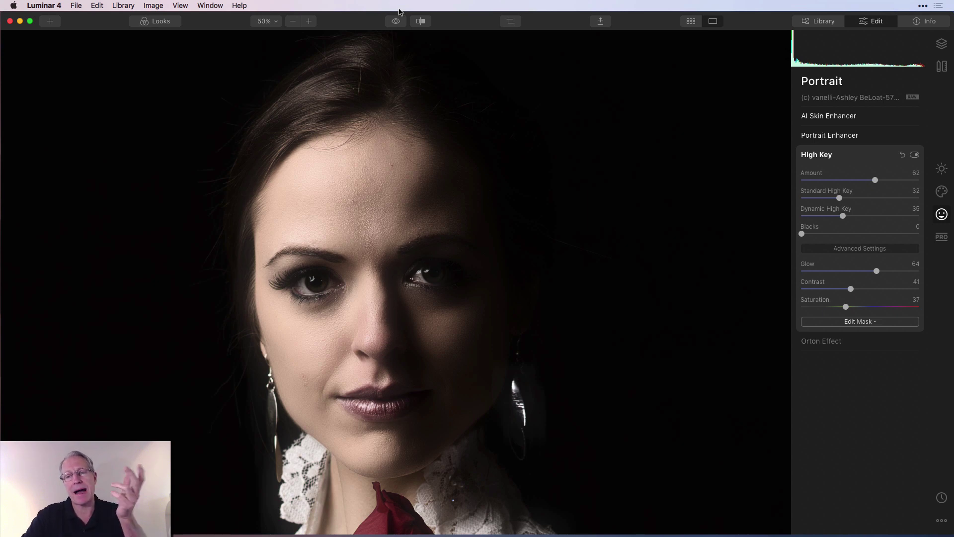
{"action": "left_click", "coordinate": [852, 155]}
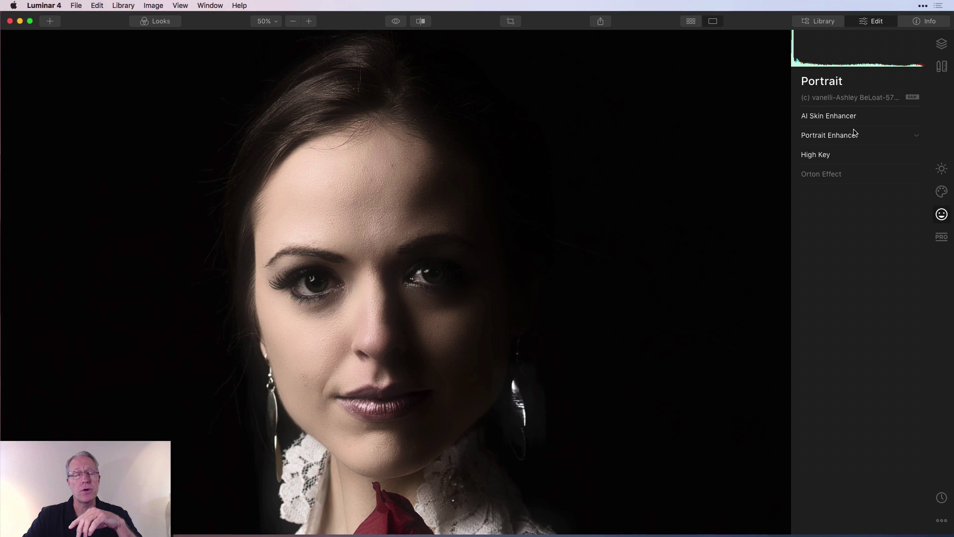
Apply the Orton Effect at Amount 42 and reset High Key to its defaults
{"action": "left_click", "coordinate": [852, 175]}
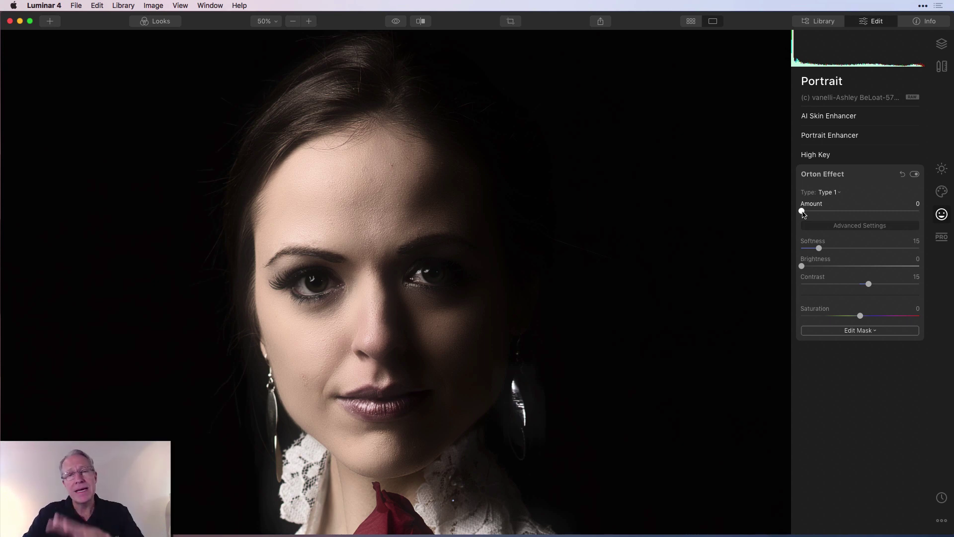
{"action": "left_click_drag", "start_coordinate": [803, 213], "coordinate": [851, 211]}
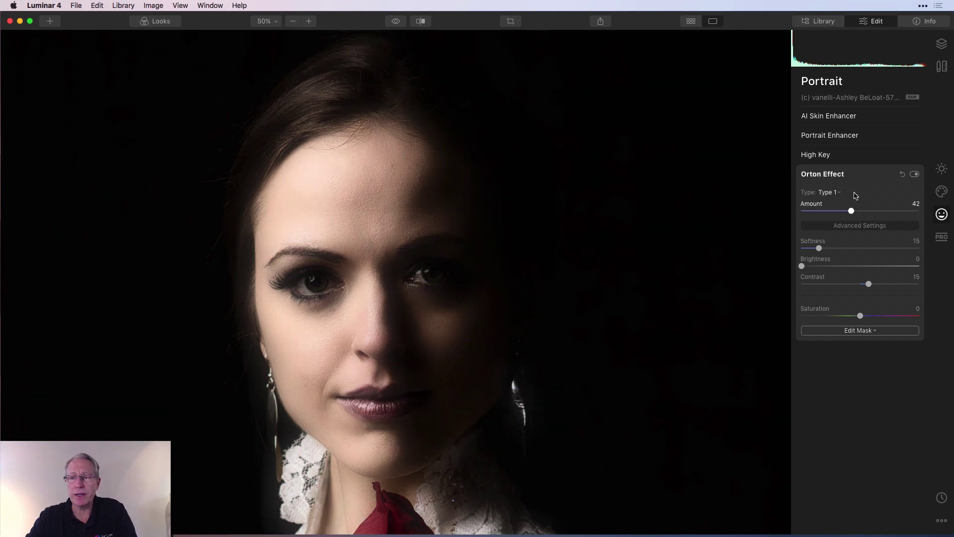
{"action": "left_click", "coordinate": [882, 115]}
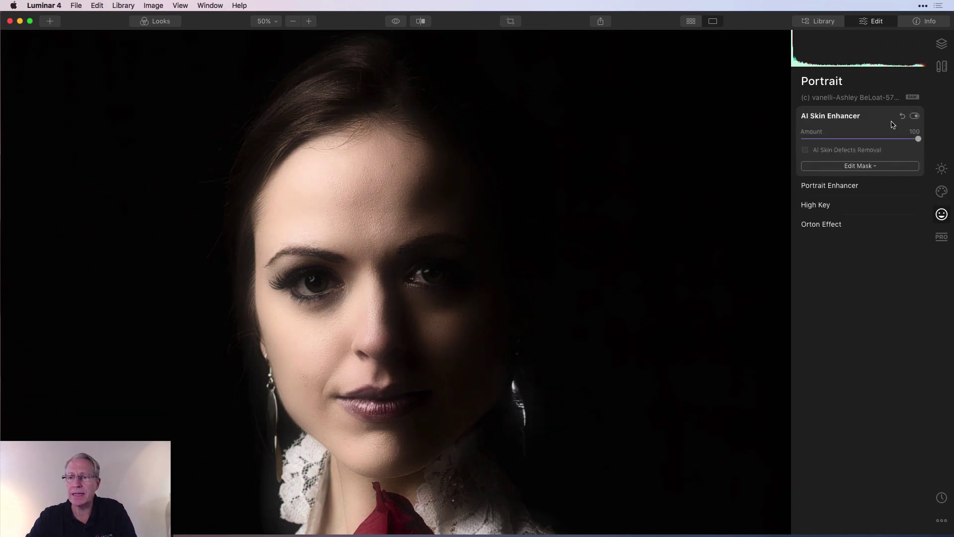
{"action": "left_click", "coordinate": [865, 186]}
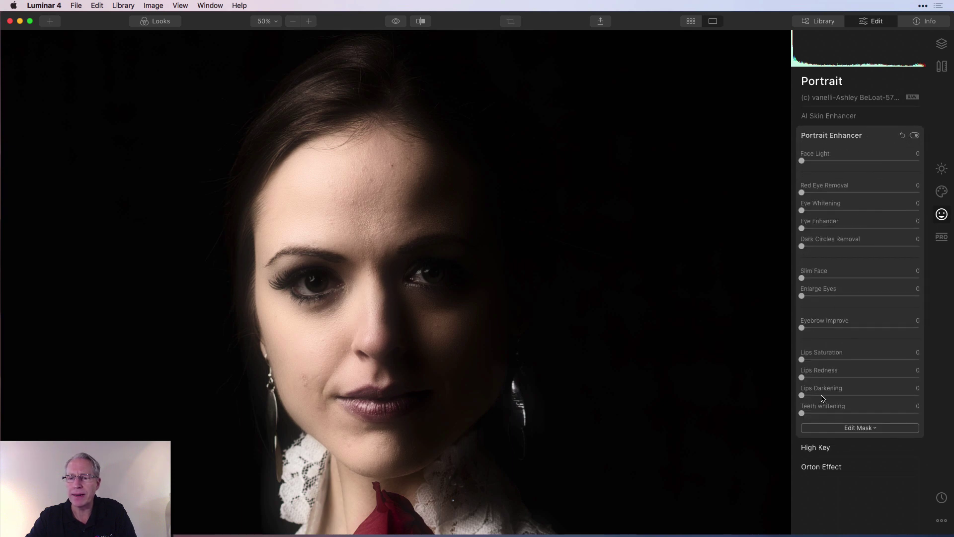
{"action": "left_click", "coordinate": [833, 448]}
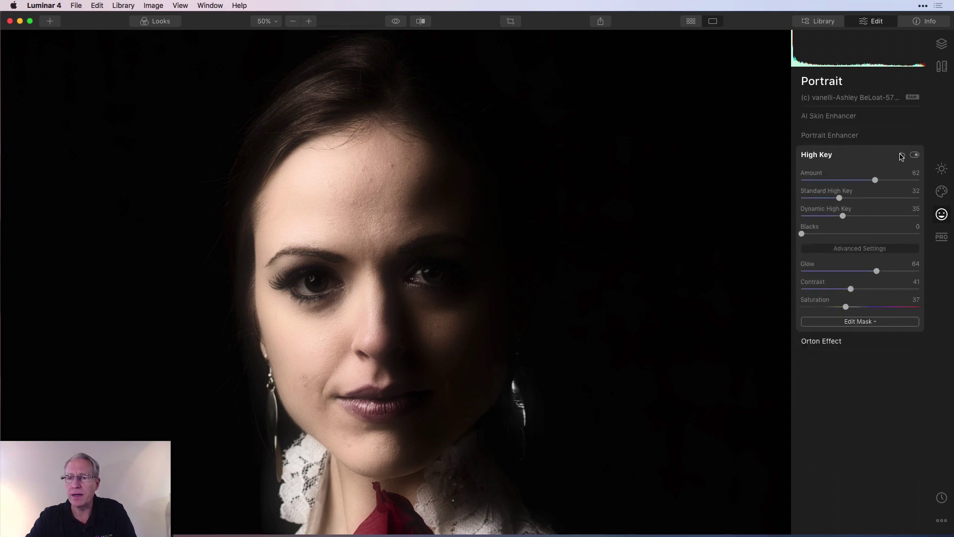
{"action": "left_click", "coordinate": [902, 155]}
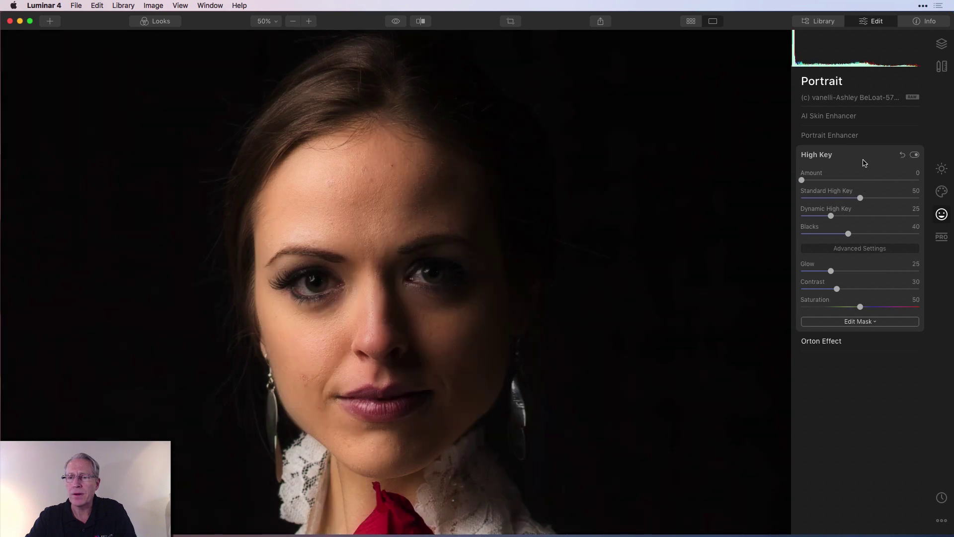
{"action": "left_click", "coordinate": [864, 160]}
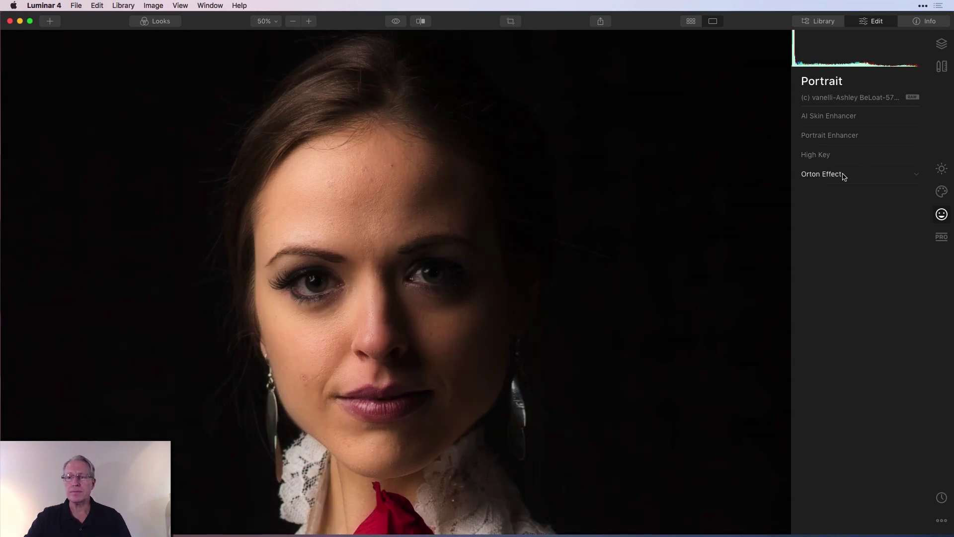
{"action": "left_click", "coordinate": [858, 176]}
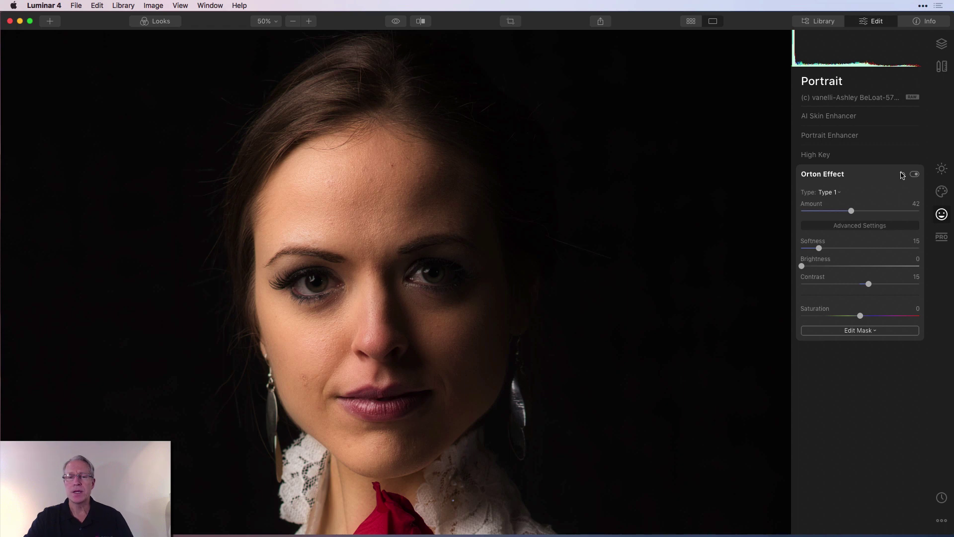
Reset the Orton Effect and experiment with its amount, softness and contrast, keeping contrast at 15
{"action": "left_click", "coordinate": [902, 174]}
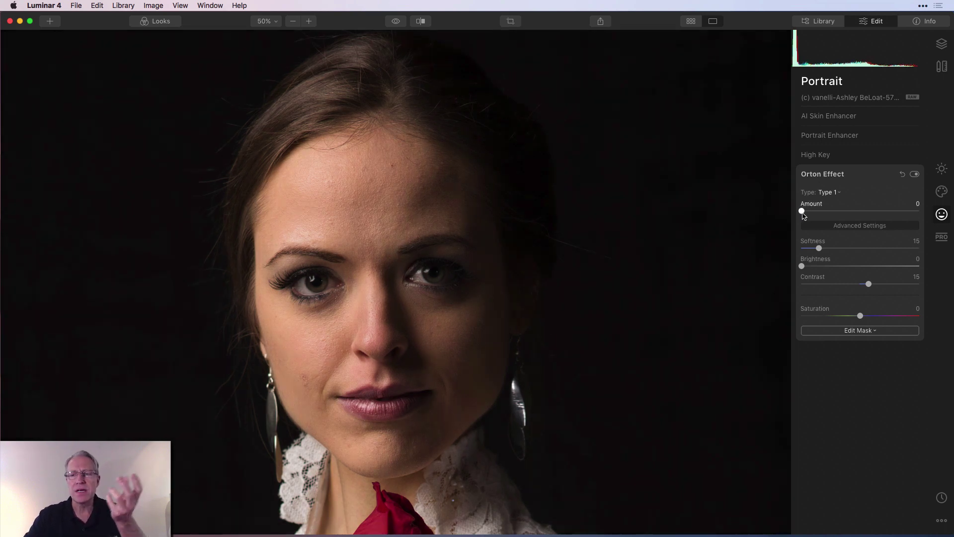
{"action": "left_click_drag", "start_coordinate": [801, 211], "coordinate": [886, 199]}
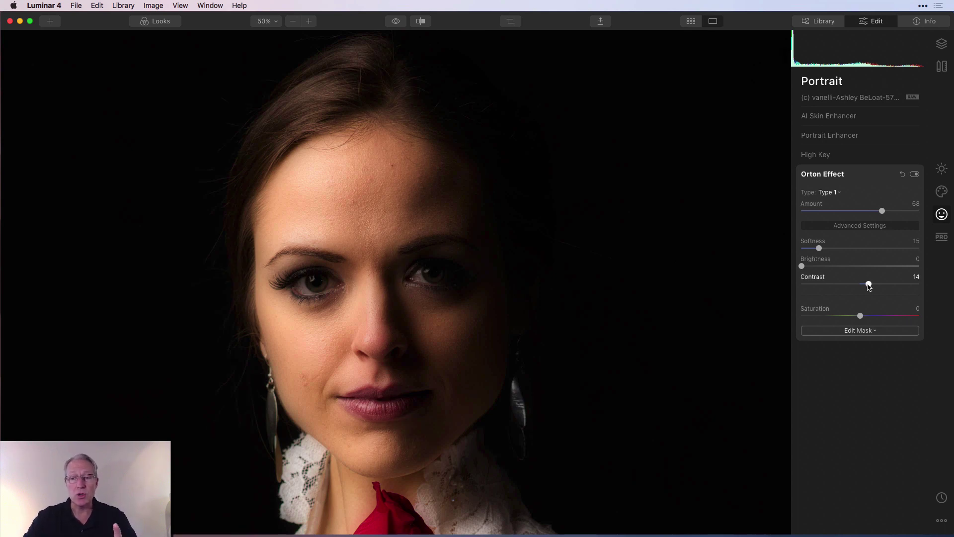
{"action": "left_click_drag", "start_coordinate": [868, 284], "coordinate": [833, 284]}
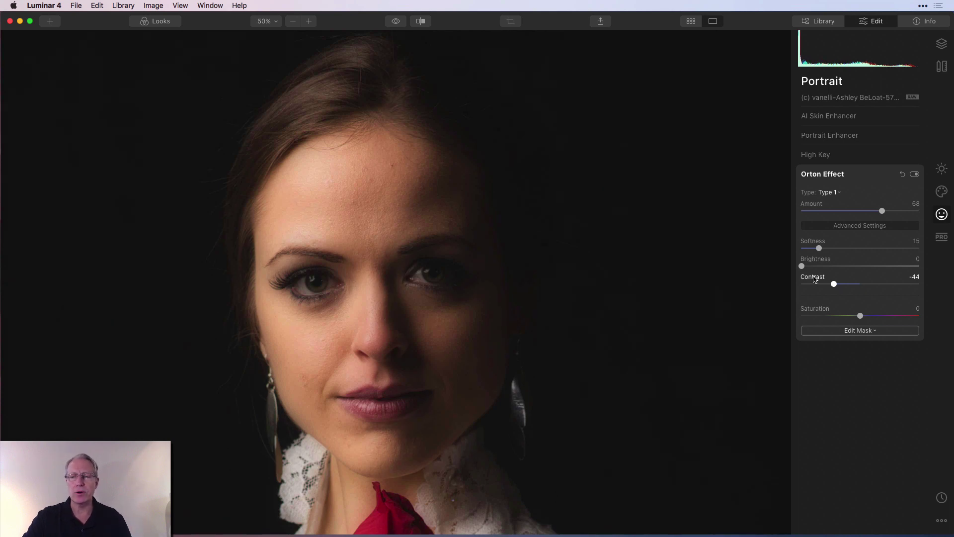
{"action": "double_click", "coordinate": [815, 281]}
{"action": "mouse_move", "coordinate": [816, 246]}
{"action": "left_mouse_down"}
{"action": "mouse_move", "coordinate": [858, 247]}
{"action": "mouse_move", "coordinate": [800, 246]}
{"action": "left_mouse_up"}
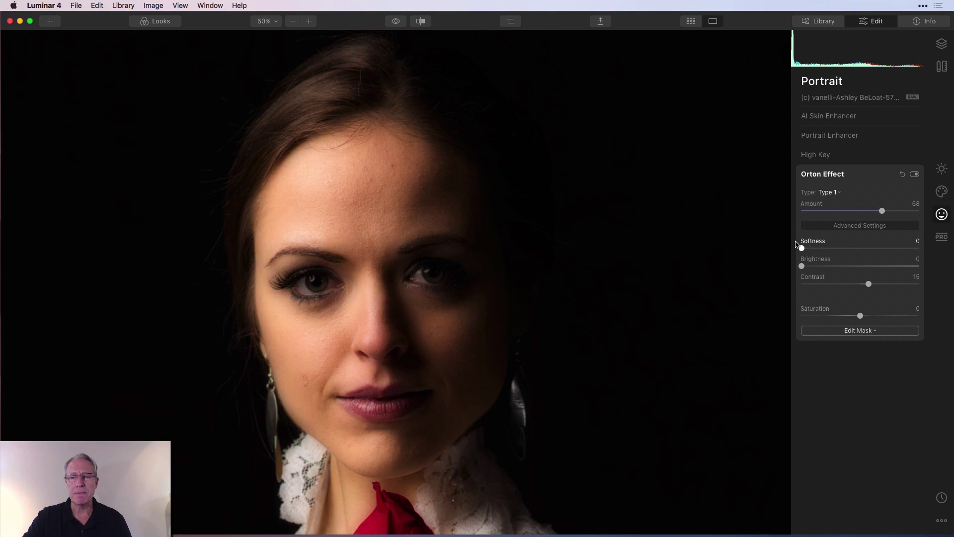
Switch the Orton Effect to Type 2 with Amount 83, Softness 34 and Saturation -27
{"action": "left_click", "coordinate": [836, 193]}
{"action": "left_click", "coordinate": [861, 202]}
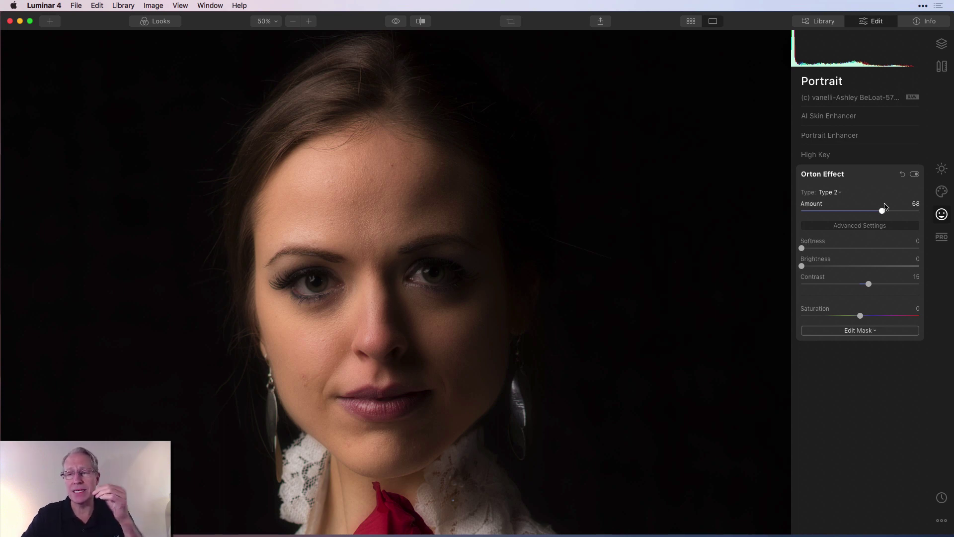
{"action": "left_click_drag", "start_coordinate": [881, 212], "coordinate": [900, 217]}
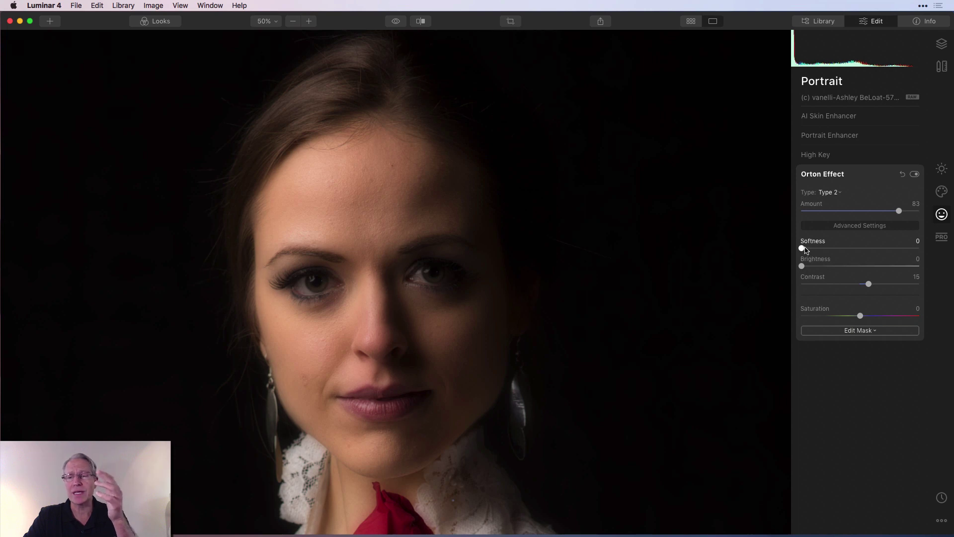
{"action": "left_click_drag", "start_coordinate": [803, 248], "coordinate": [841, 248]}
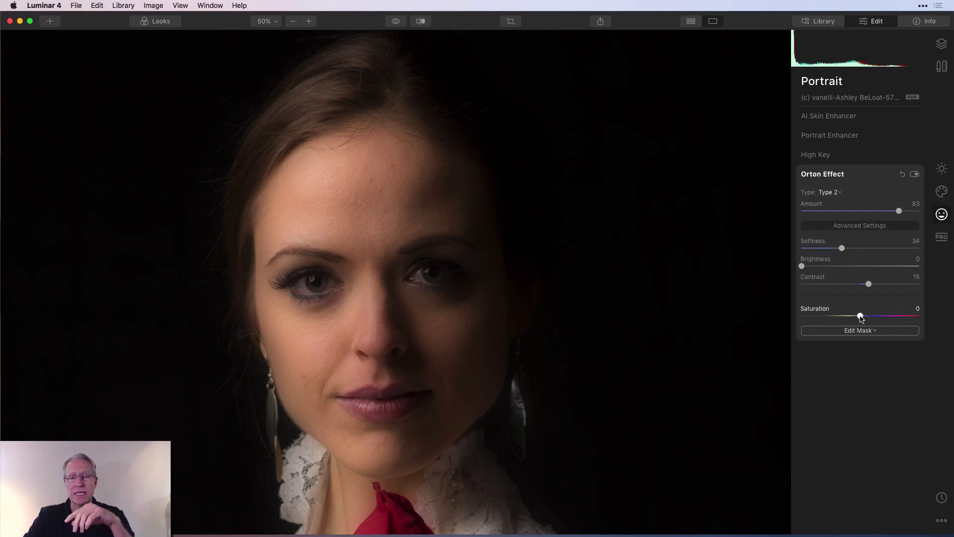
{"action": "left_click_drag", "start_coordinate": [860, 316], "coordinate": [844, 316]}
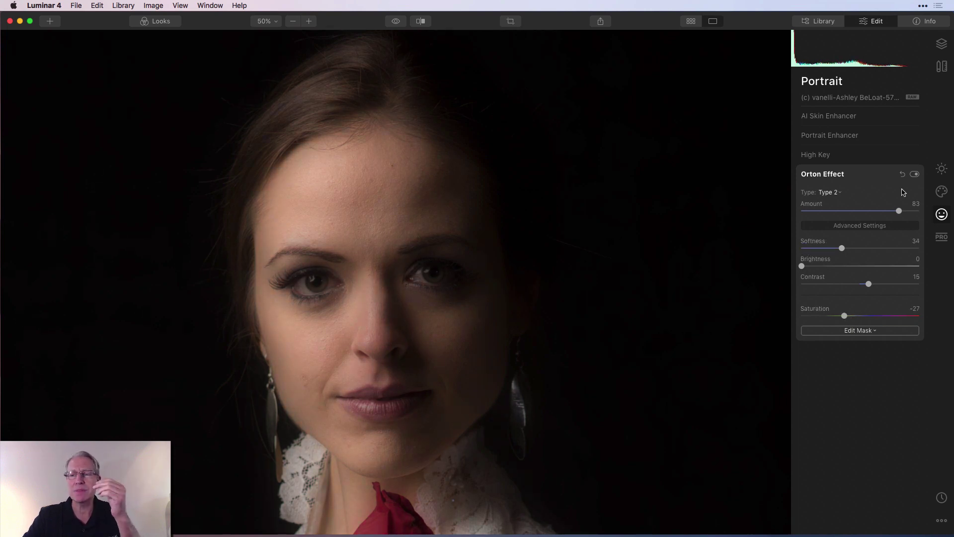
{"action": "left_click", "coordinate": [872, 178]}
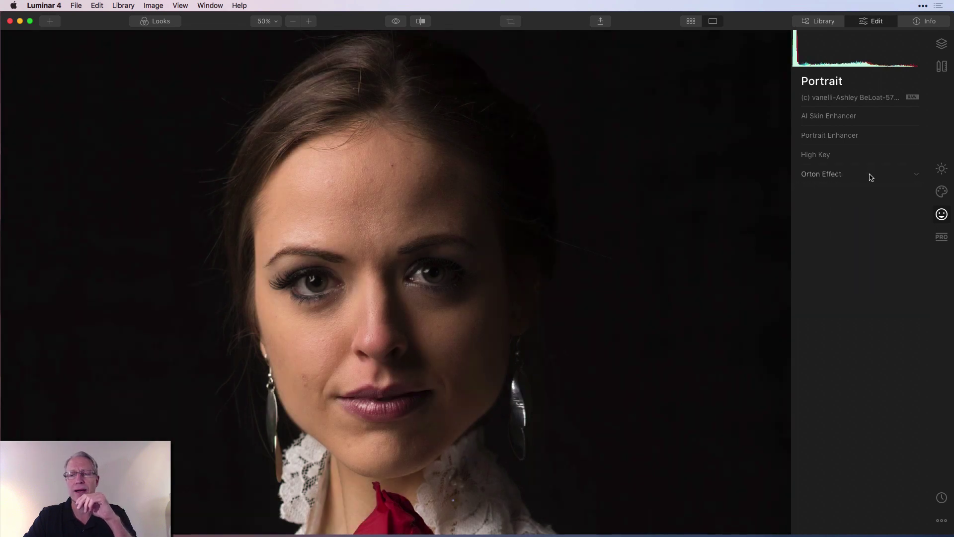